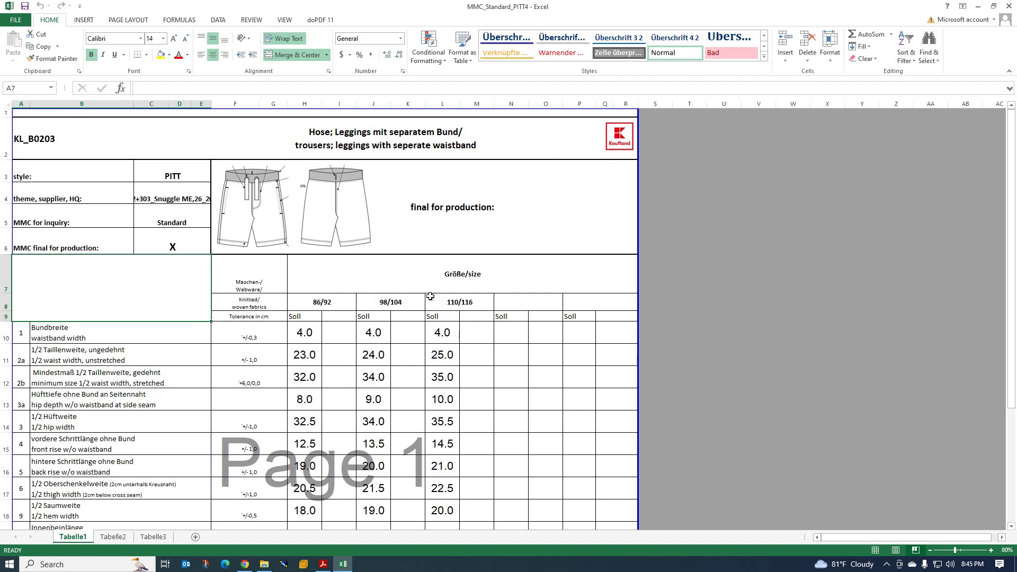
- Check the measurement chart in Excel, switch to Modaris and create a new model named SHORTS
{"action": "scroll", "coordinate": [454, 413], "scroll_direction": "down", "scroll_amount": 3}
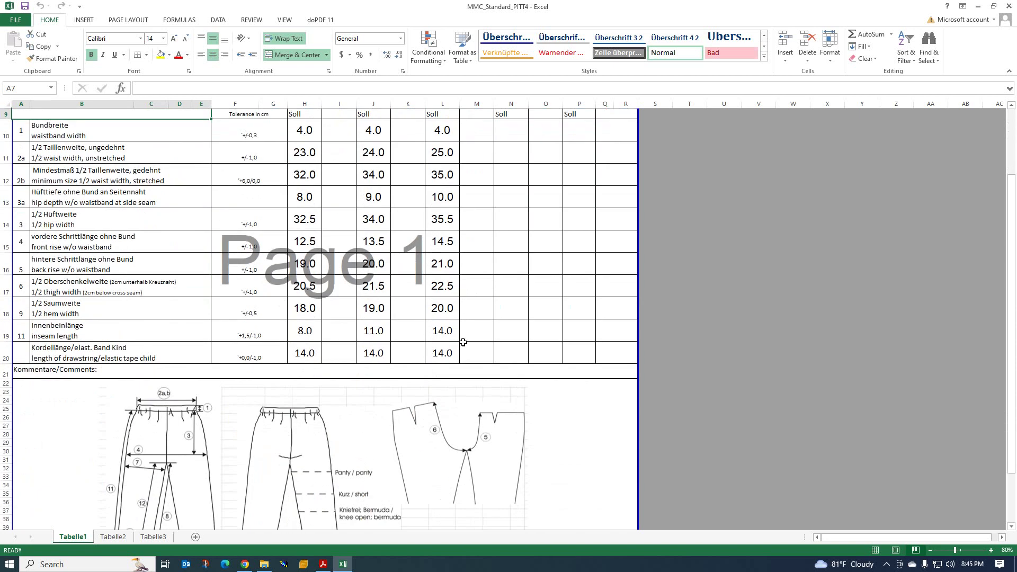
{"action": "scroll", "coordinate": [457, 333], "scroll_direction": "up", "scroll_amount": 3}
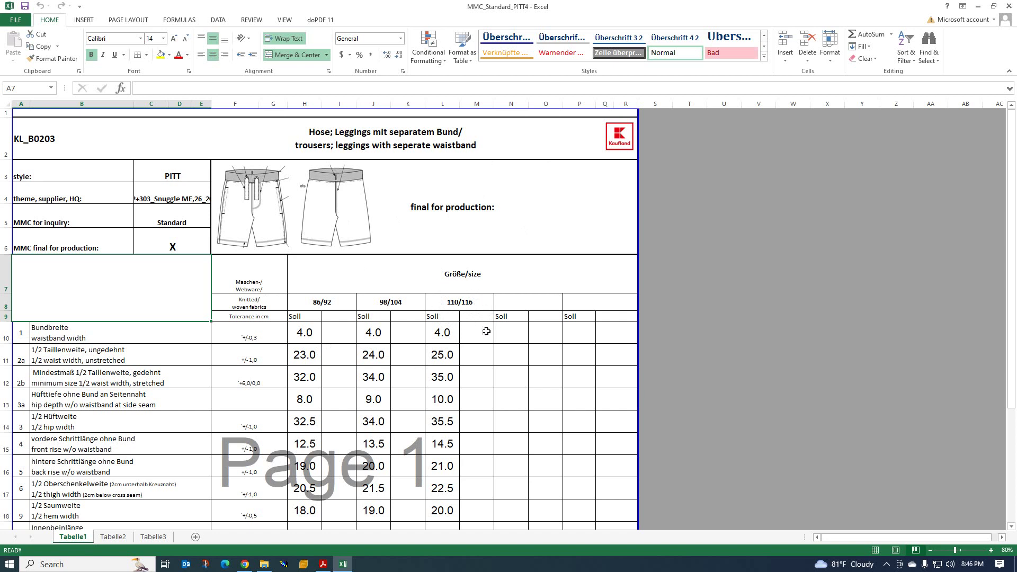
{"action": "scroll", "coordinate": [468, 336], "scroll_direction": "down", "scroll_amount": 3}
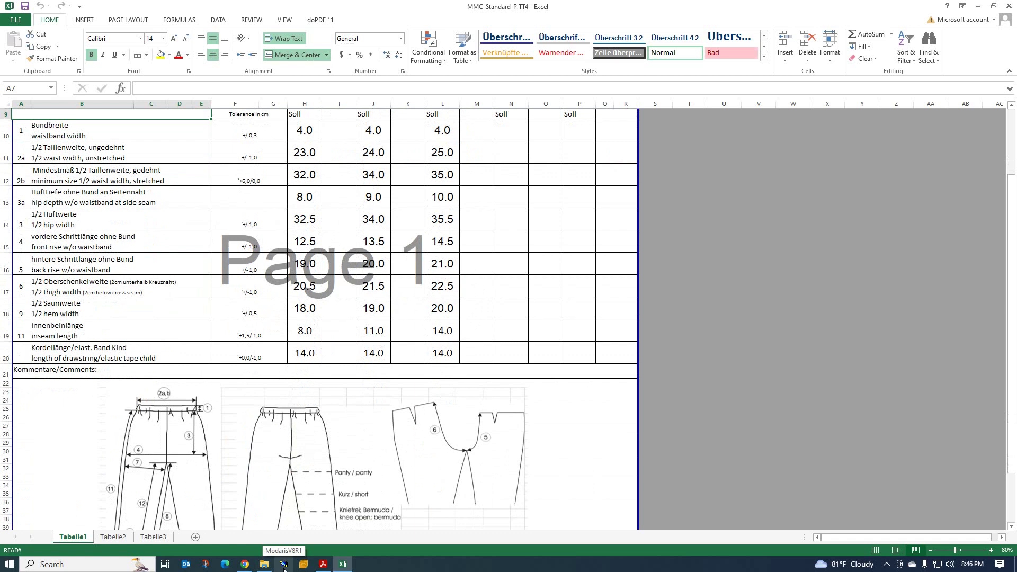
{"action": "left_click", "coordinate": [284, 565]}
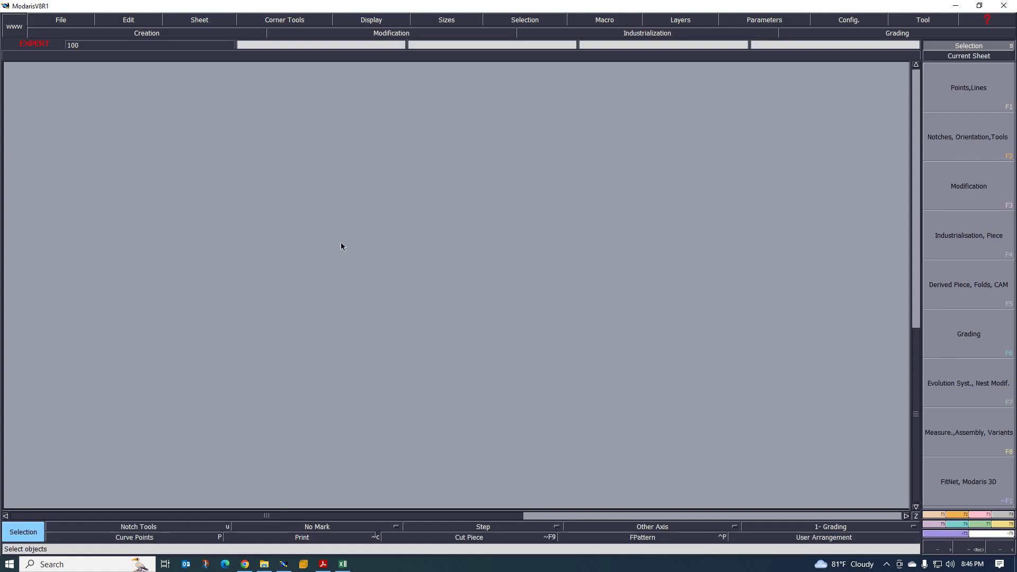
{"action": "left_click", "coordinate": [62, 19]}
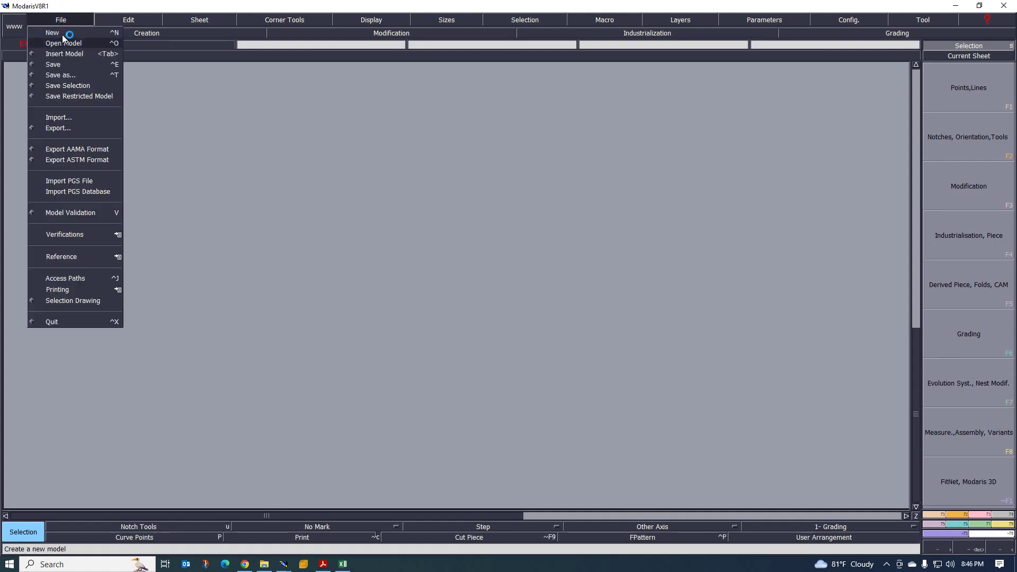
{"action": "left_click", "coordinate": [61, 40]}
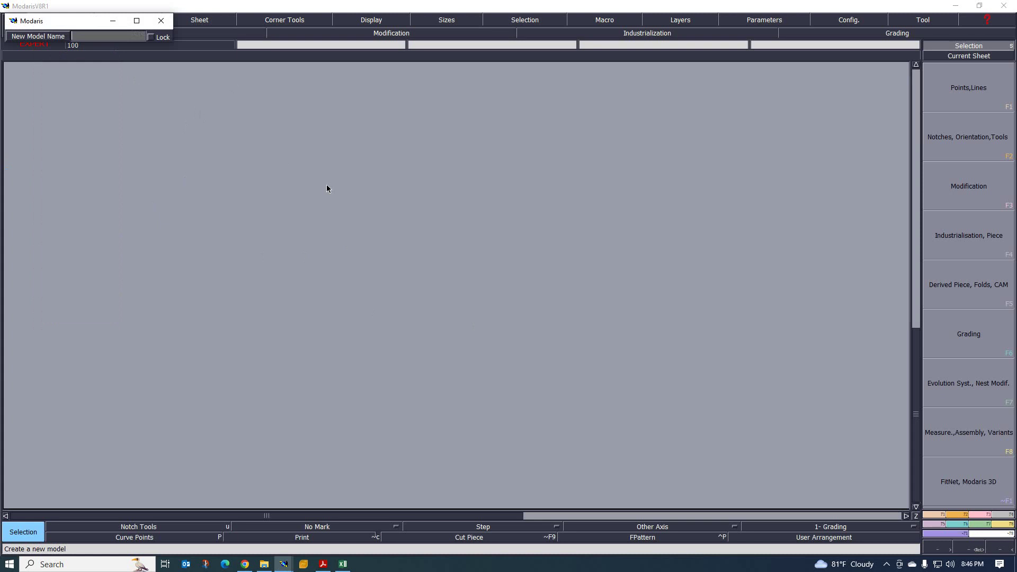
{"action": "type", "text": "SHORTS"}
{"action": "key", "text": "Return"}
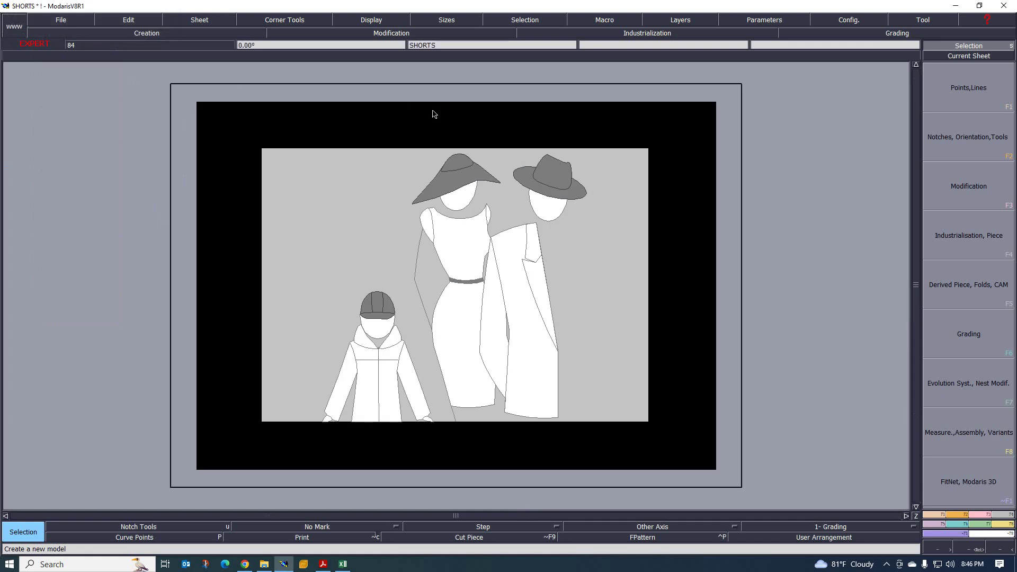
- Display the title block and the size list on the SHORTS model sheet
{"action": "left_click", "coordinate": [373, 21]}
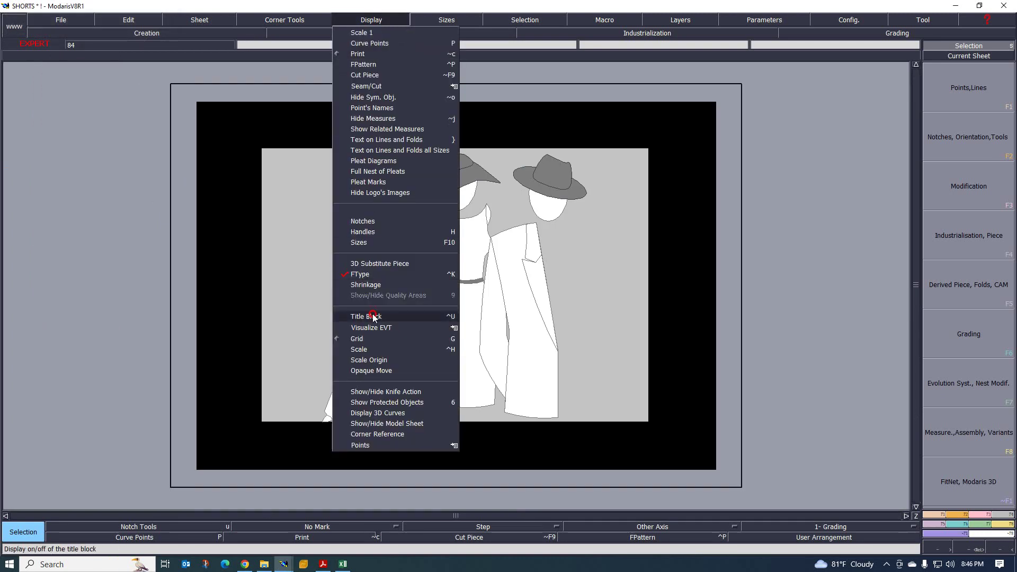
{"action": "left_click", "coordinate": [375, 317]}
{"action": "left_click", "coordinate": [385, 24]}
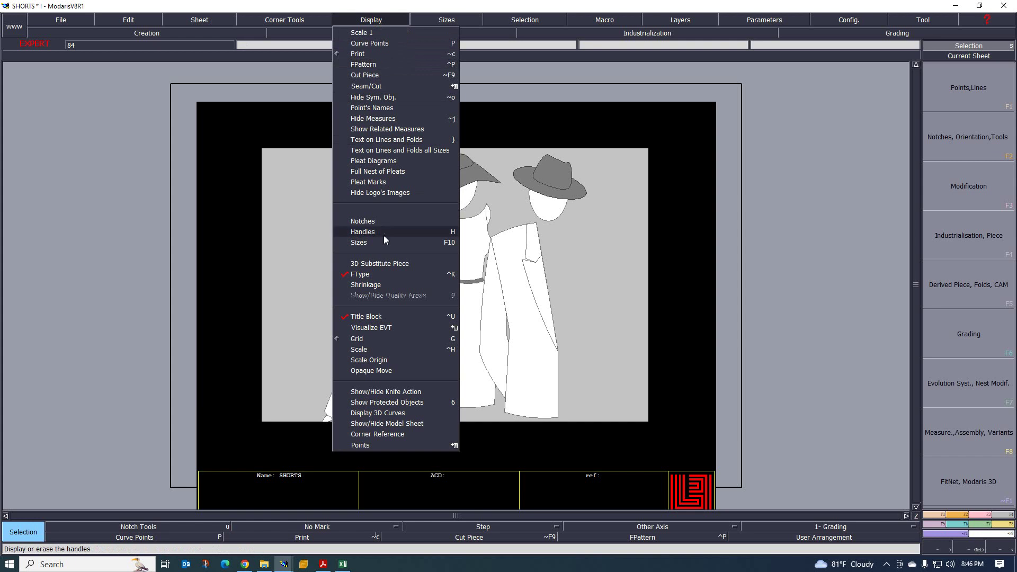
{"action": "left_click", "coordinate": [359, 243]}
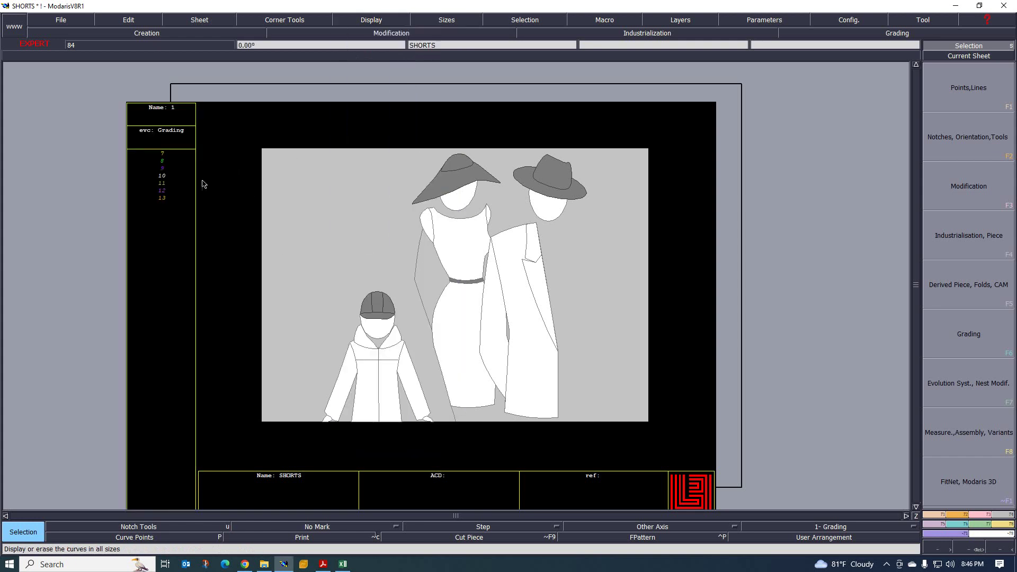
- Check the size range in the Excel chart, then import the size file 86 TO116 into the SHORTS model in Modaris
{"action": "left_click", "coordinate": [343, 564]}
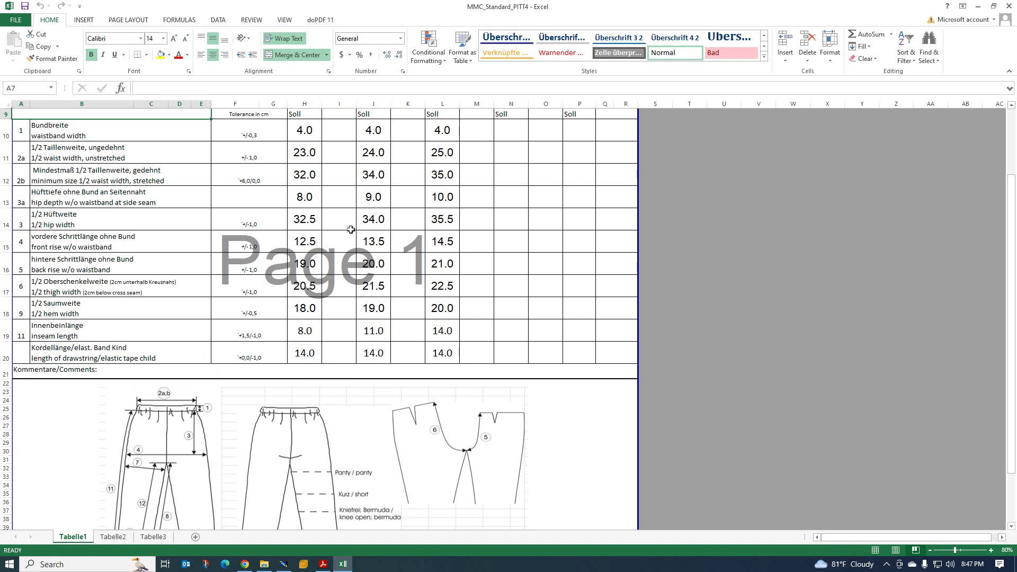
{"action": "scroll", "coordinate": [363, 283], "scroll_direction": "up", "scroll_amount": 3}
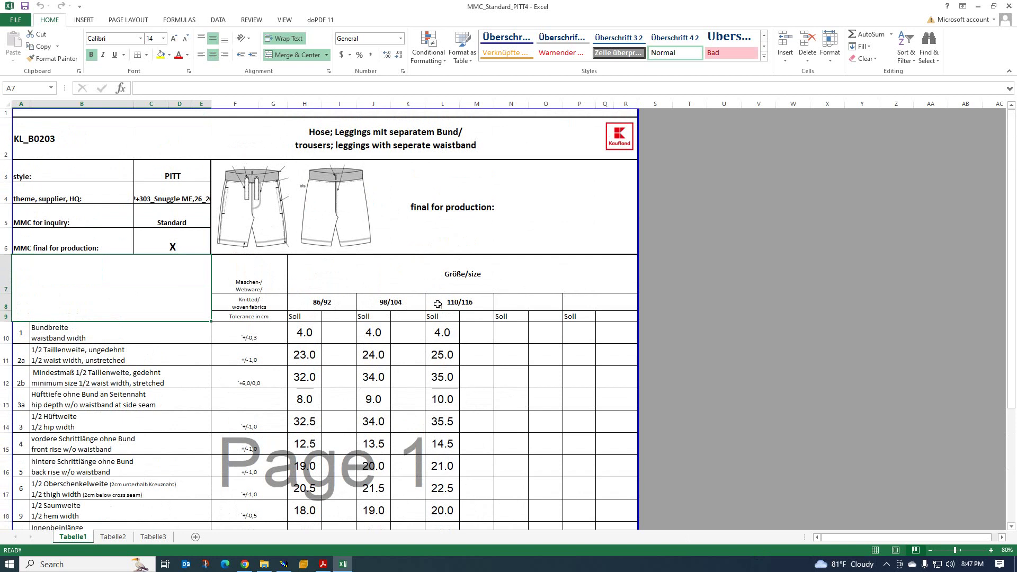
{"action": "left_click", "coordinate": [284, 565]}
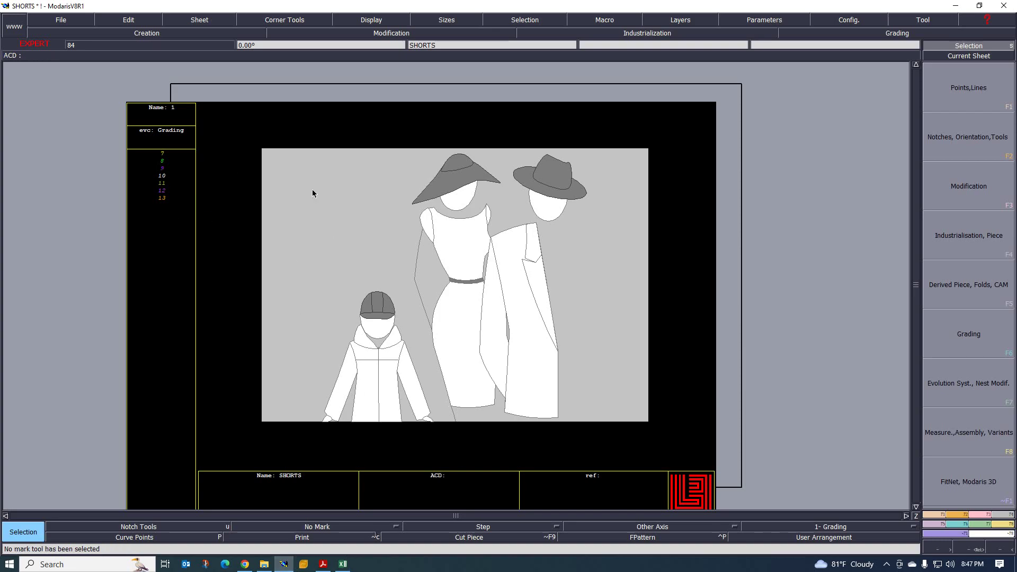
{"action": "left_click", "coordinate": [985, 391]}
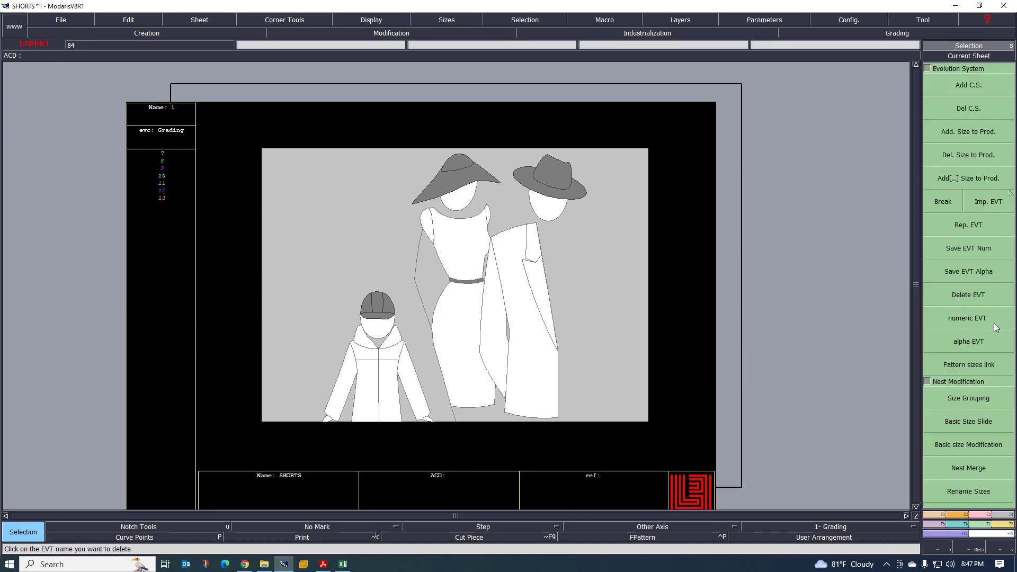
{"action": "left_click", "coordinate": [989, 202]}
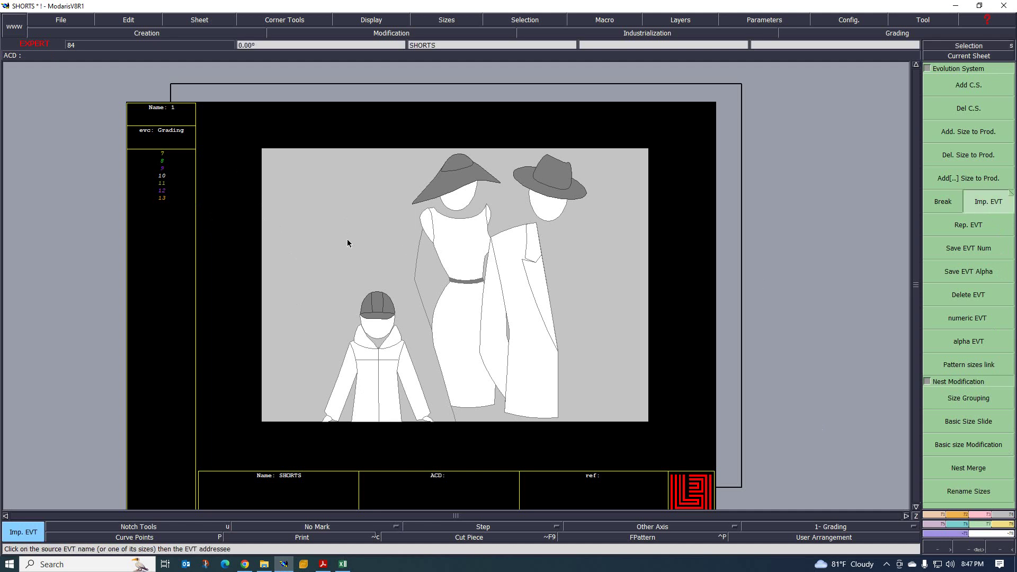
{"action": "left_click", "coordinate": [225, 191]}
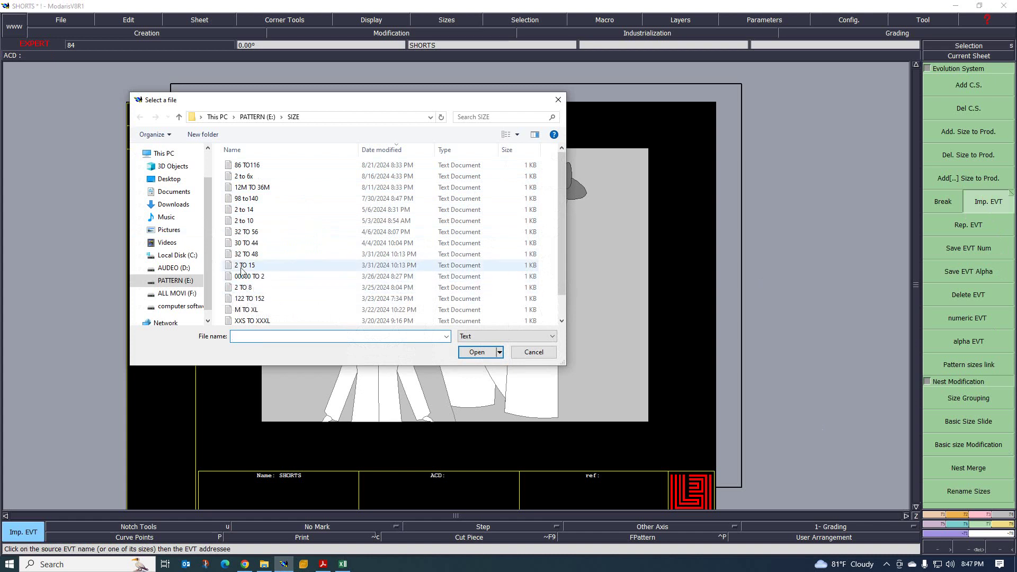
{"action": "double_click", "coordinate": [240, 166]}
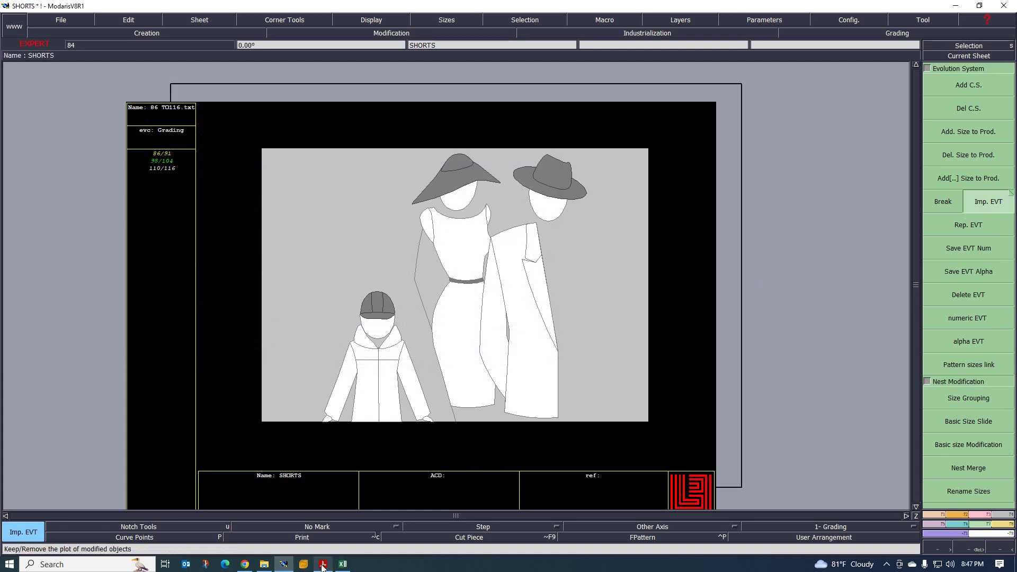
- Switch to Excel and examine the shorts' measurements per size together with the measuring-point diagrams below the table
{"action": "left_click", "coordinate": [343, 565]}
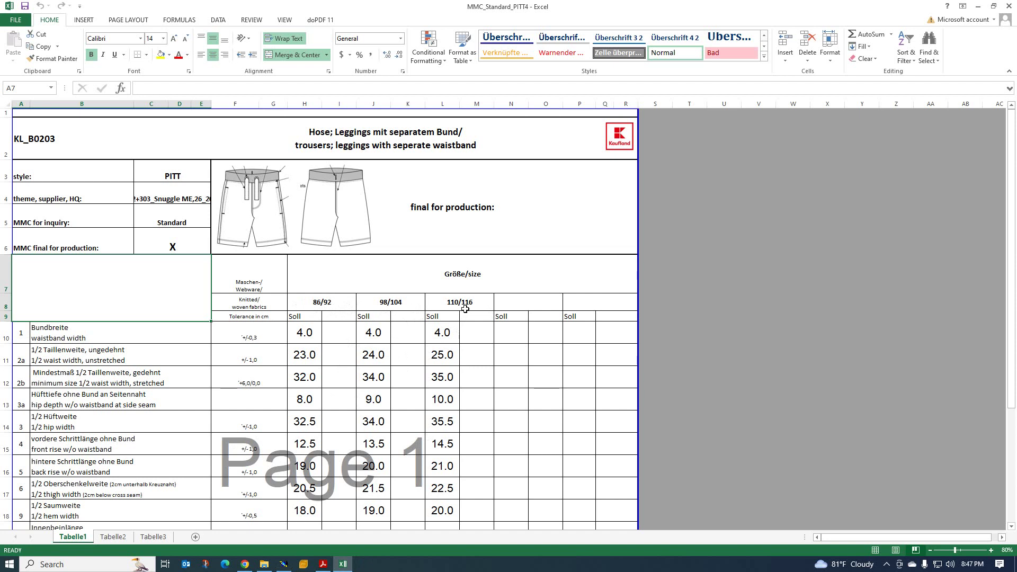
{"action": "scroll", "coordinate": [465, 309], "scroll_direction": "down", "scroll_amount": 3}
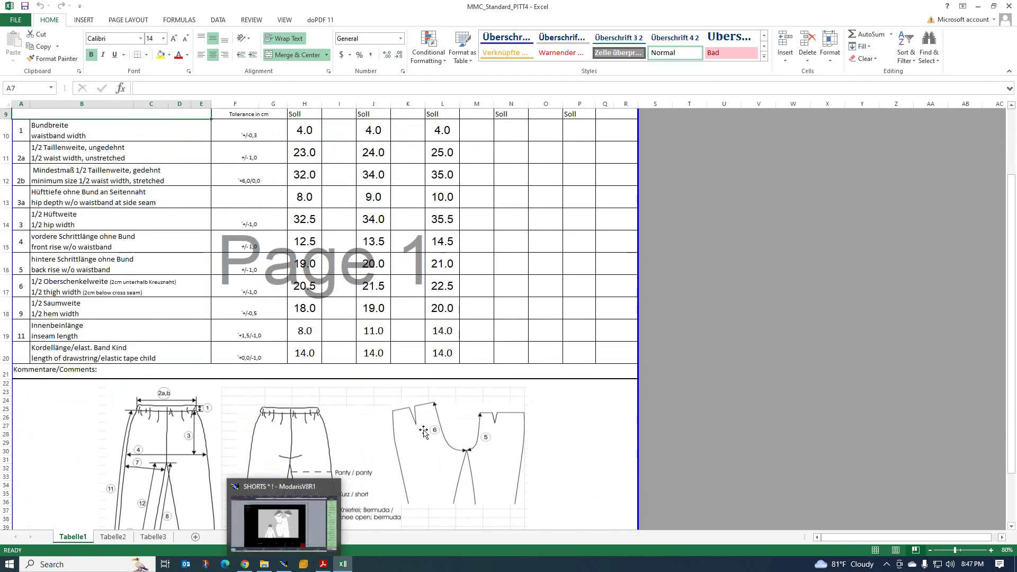
{"action": "scroll", "coordinate": [421, 388], "scroll_direction": "up", "scroll_amount": 3}
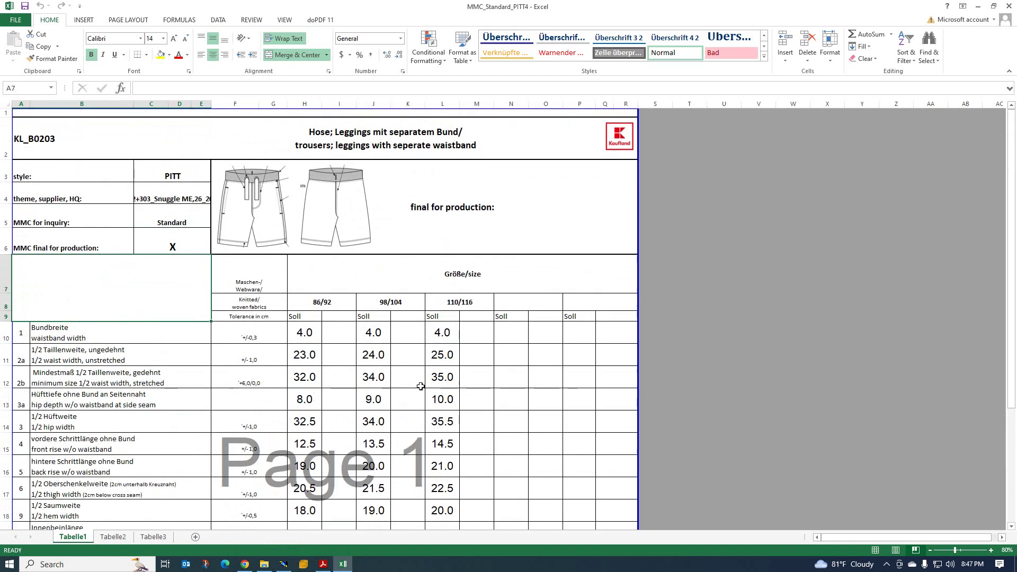
{"action": "scroll", "coordinate": [416, 384], "scroll_direction": "down", "scroll_amount": 5}
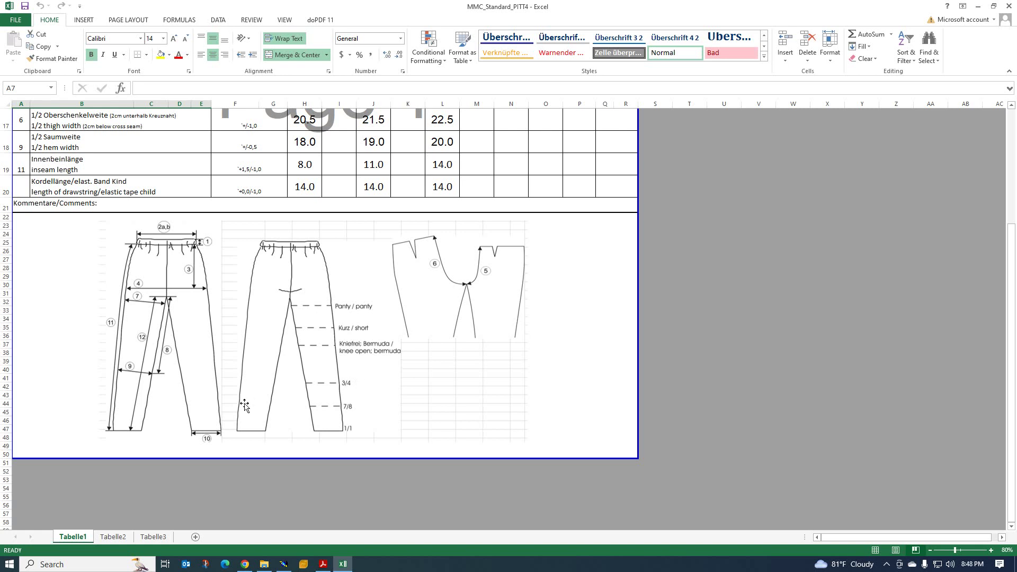
{"action": "scroll", "coordinate": [315, 400], "scroll_direction": "up", "scroll_amount": 3}
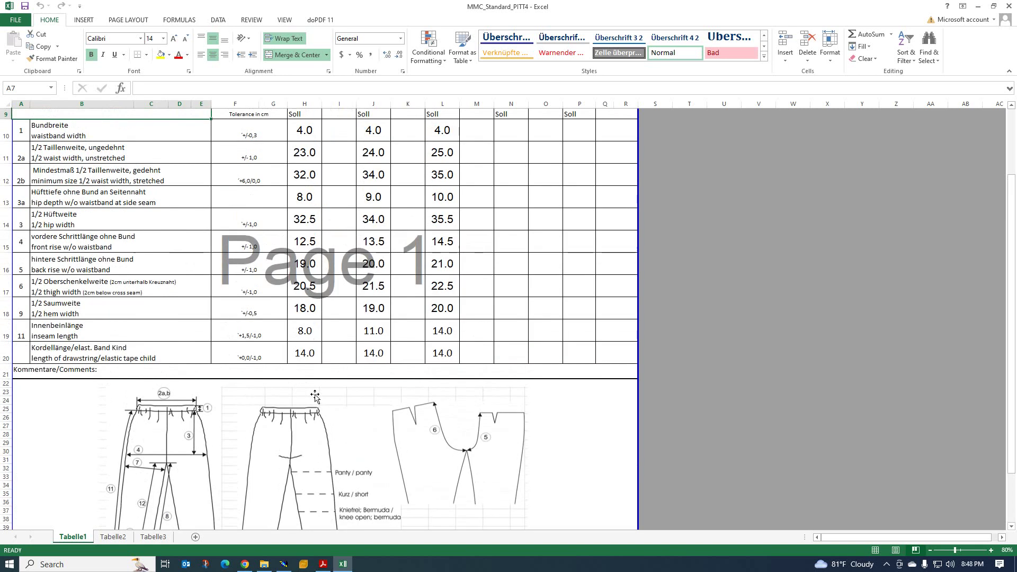
{"action": "scroll", "coordinate": [315, 396], "scroll_direction": "up", "scroll_amount": 3}
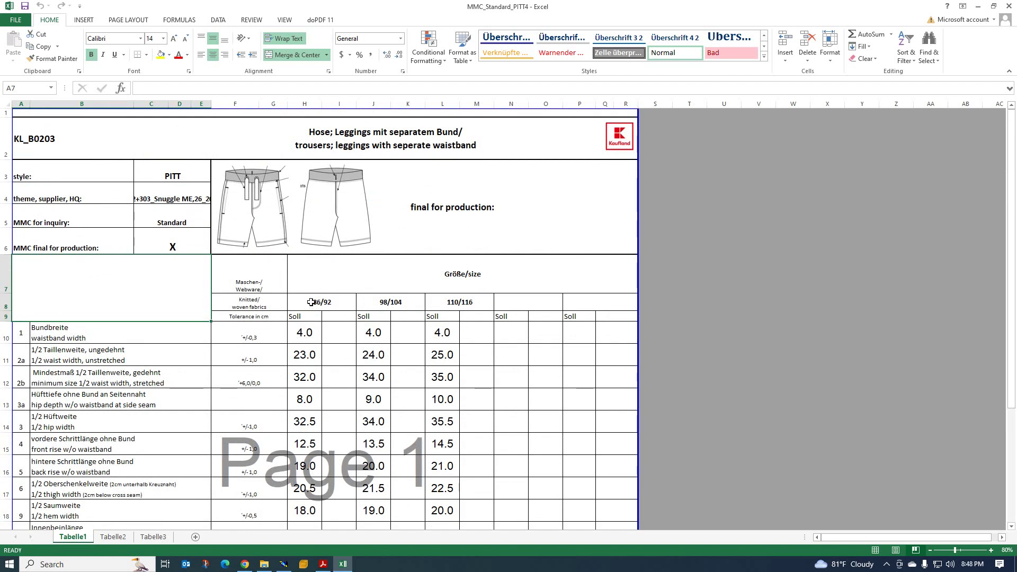
{"action": "scroll", "coordinate": [310, 305], "scroll_direction": "down", "scroll_amount": 3}
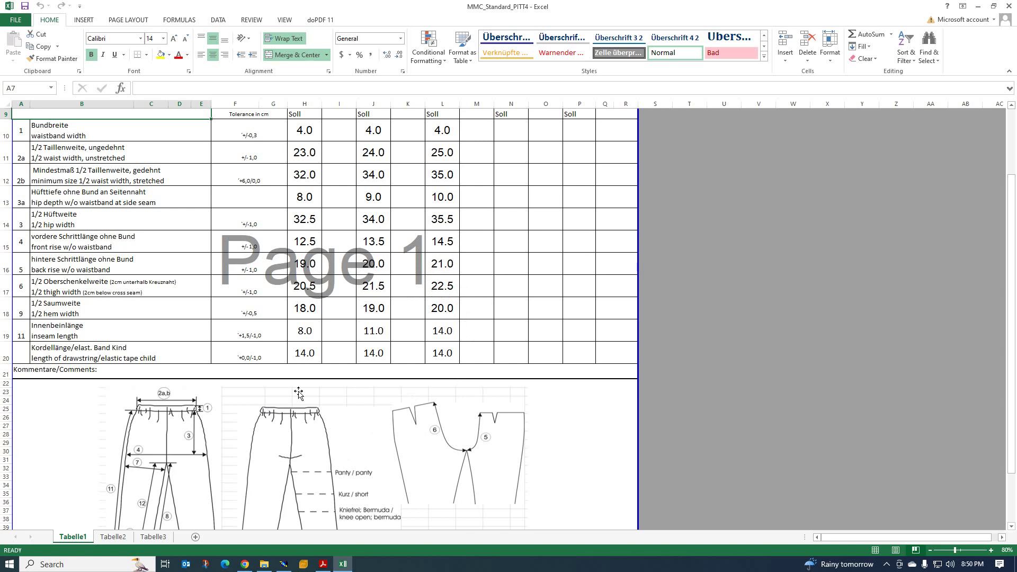
- Switch back to Modaris and add a new blank sheet to the SHORTS model
{"action": "left_click", "coordinate": [283, 565]}
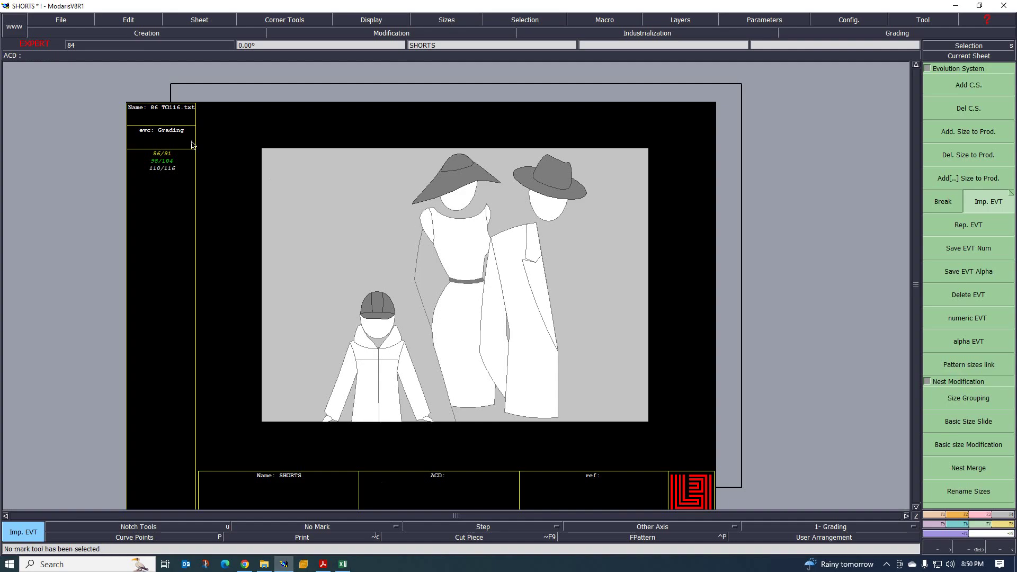
{"action": "left_click", "coordinate": [198, 21]}
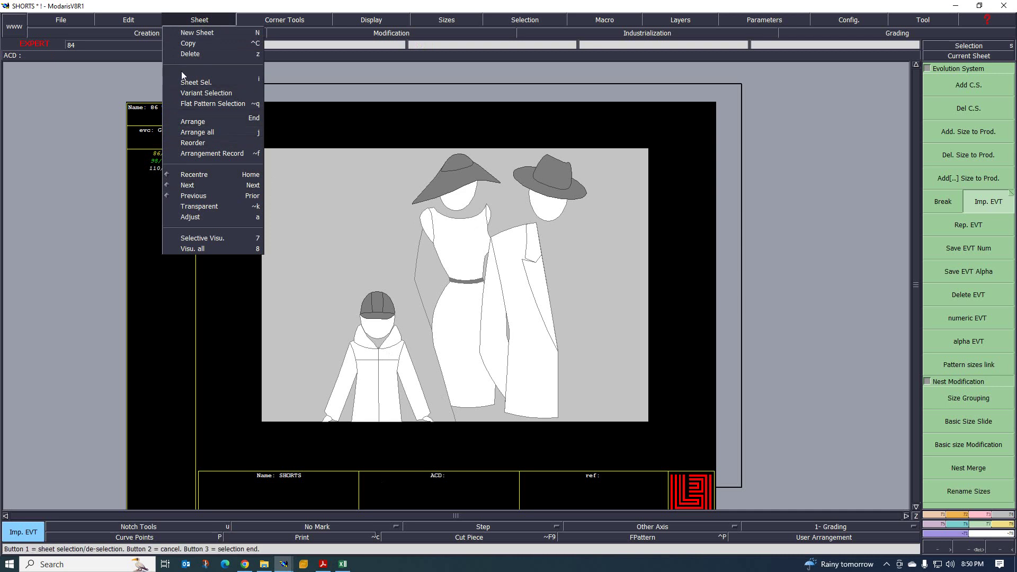
{"action": "left_click", "coordinate": [194, 32]}
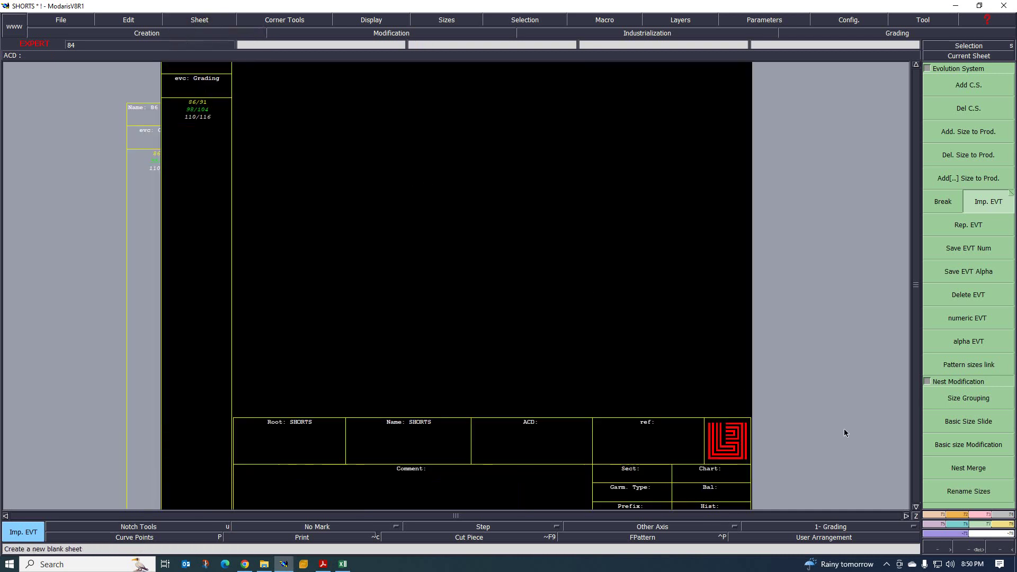
- Draw a rectangle on the new sheet with a width of 28.50 cm and a height of -20.50 cm
{"action": "key", "text": "u"}
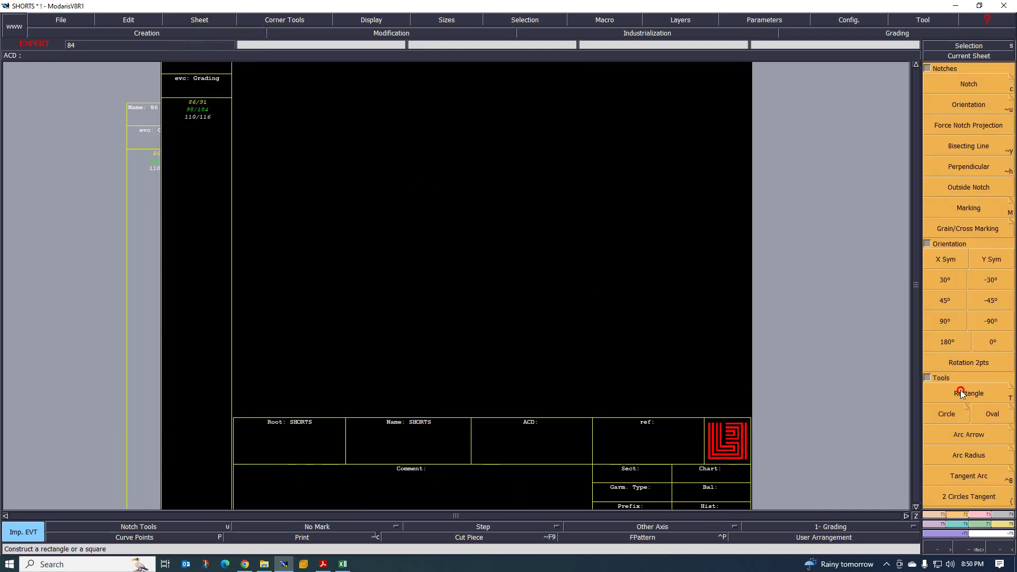
{"action": "left_click", "coordinate": [961, 391]}
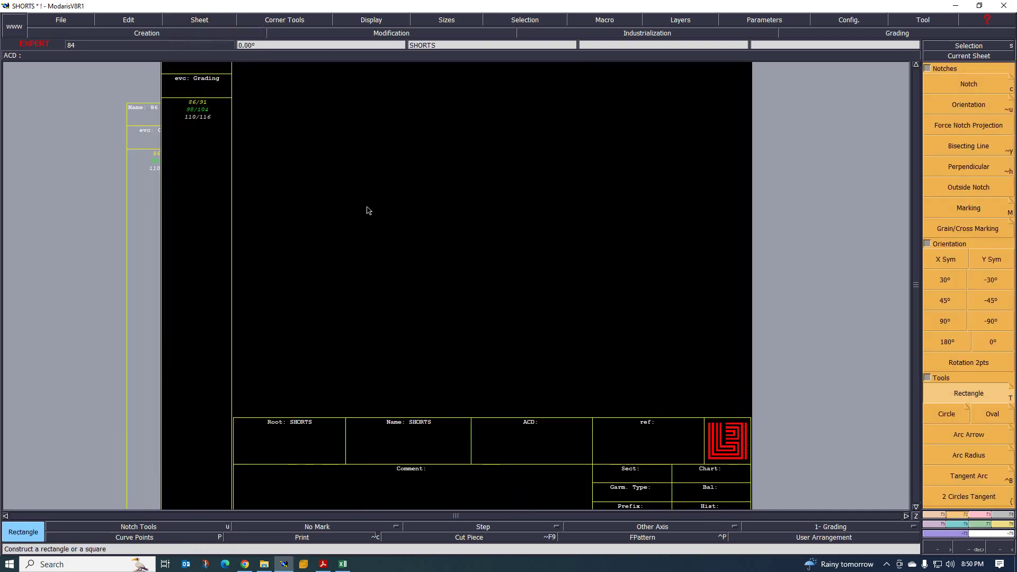
{"action": "left_click", "coordinate": [317, 153]}
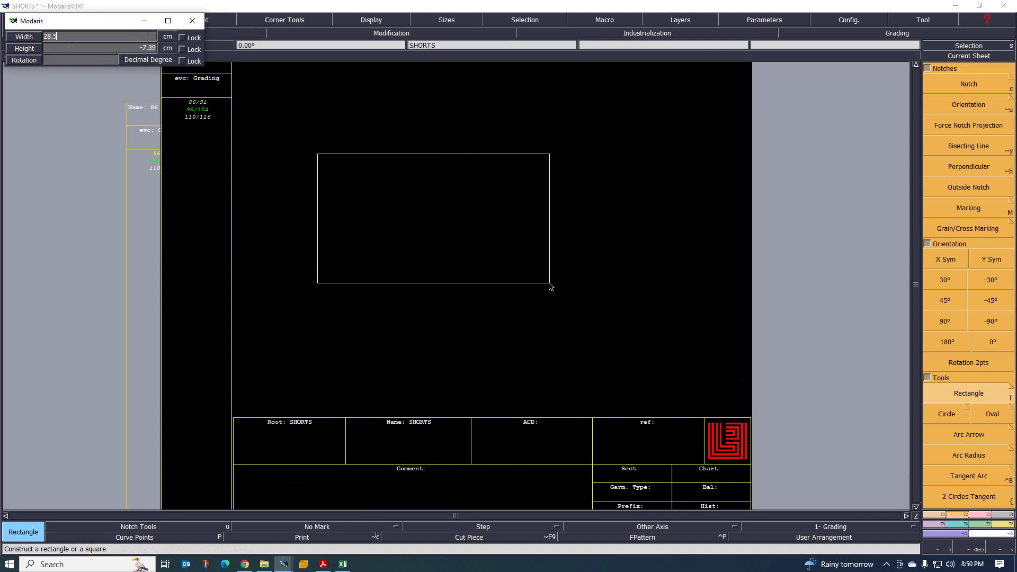
{"action": "key", "text": "Return"}
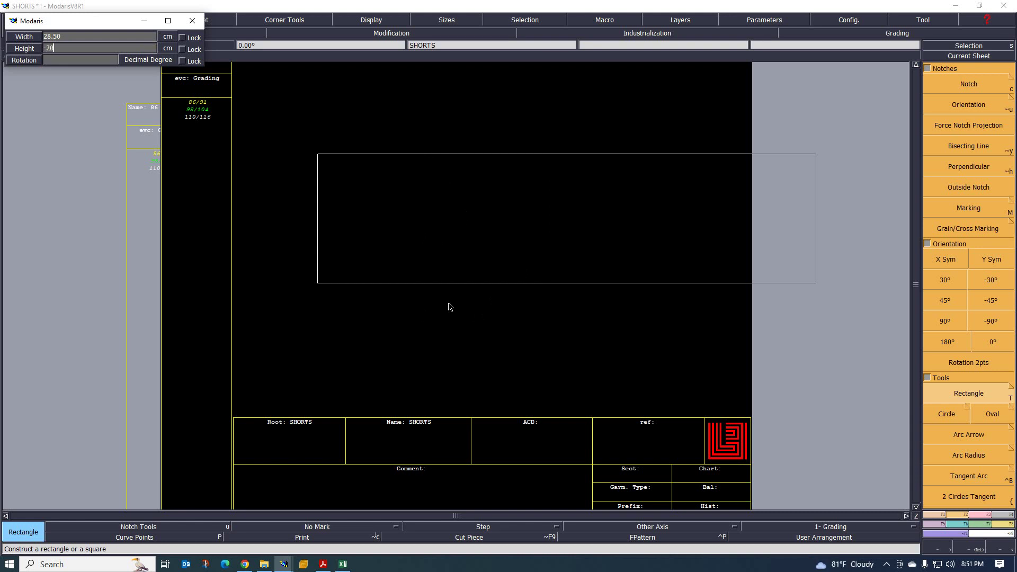
{"action": "type", "text": "0.50"}
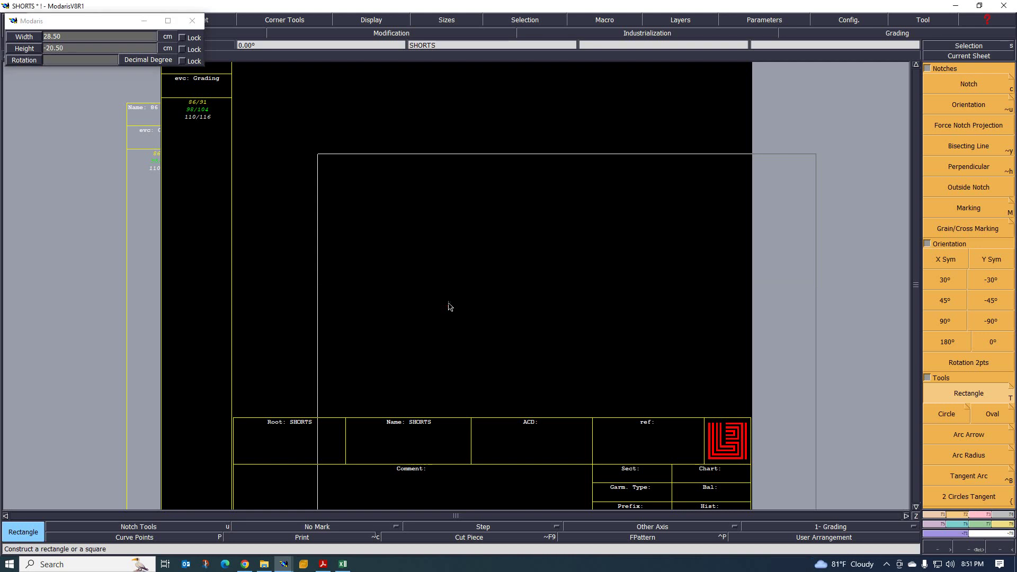
{"action": "key", "text": "Return"}
{"action": "scroll", "coordinate": [498, 349], "scroll_direction": "down", "scroll_amount": 3}
{"action": "scroll", "coordinate": [507, 374], "scroll_direction": "up", "scroll_amount": 4}
{"action": "scroll", "coordinate": [507, 373], "scroll_direction": "down", "scroll_amount": 3}
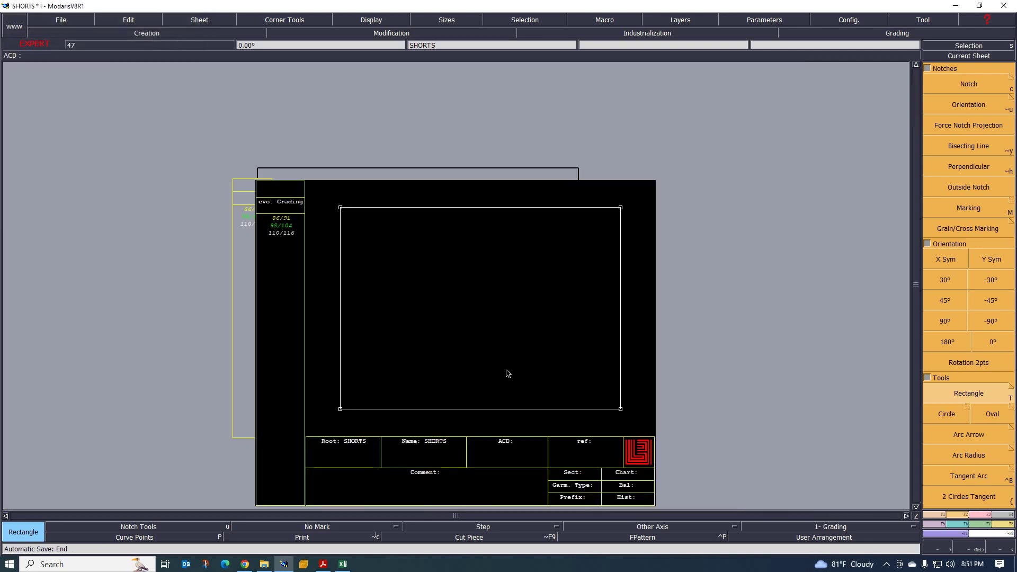
{"action": "scroll", "coordinate": [505, 371], "scroll_direction": "up", "scroll_amount": 2}
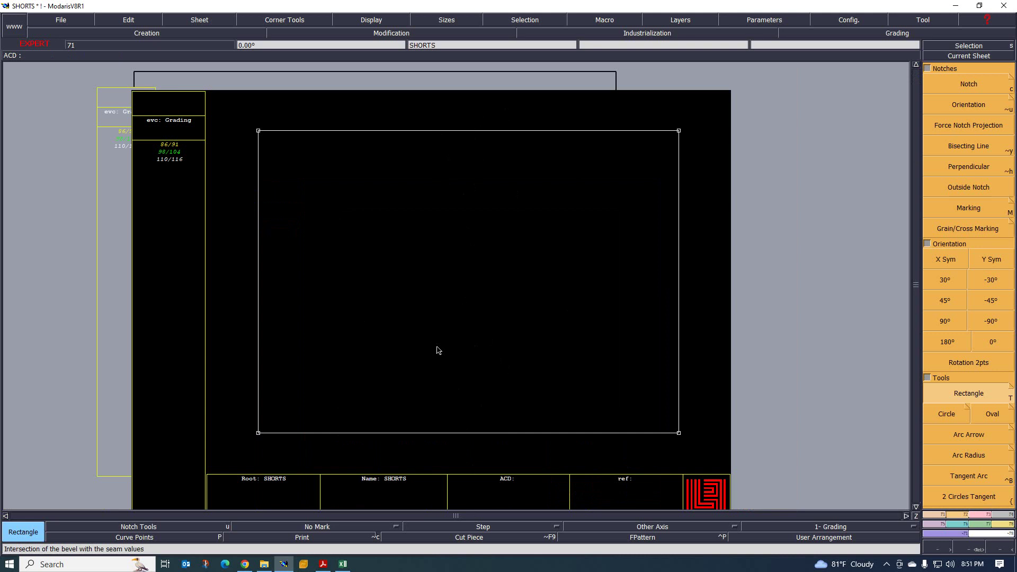
- Check the shorts' hip depth and rise measurements in the Excel chart, then return to Modaris
{"action": "left_click", "coordinate": [337, 567]}
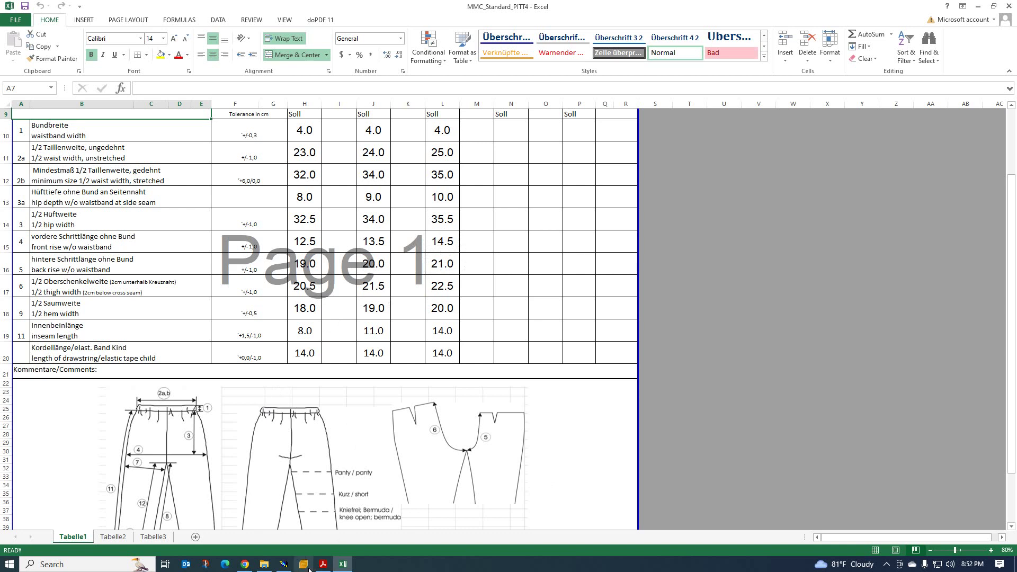
{"action": "left_click", "coordinate": [285, 564]}
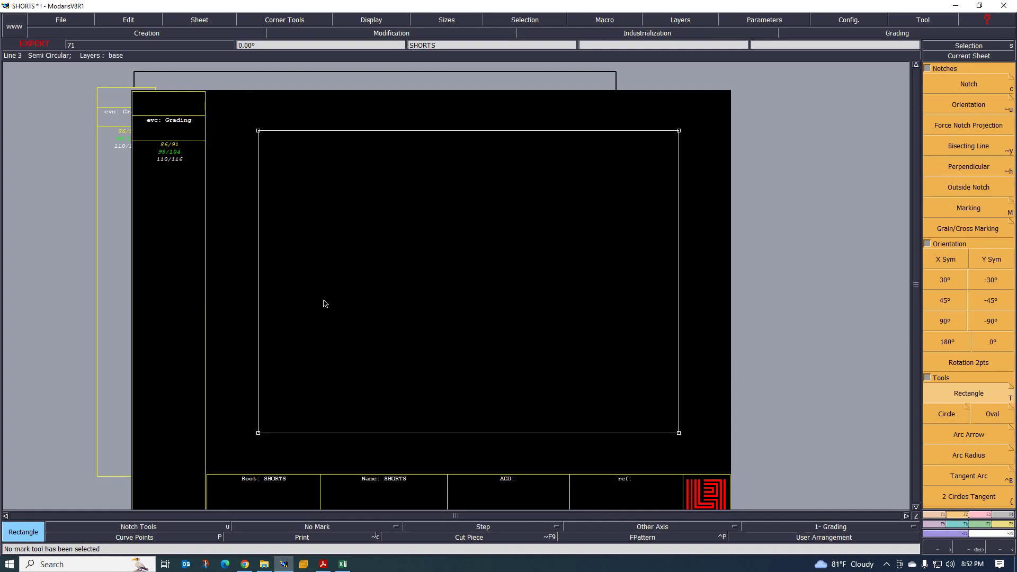
{"action": "left_click", "coordinate": [346, 566]}
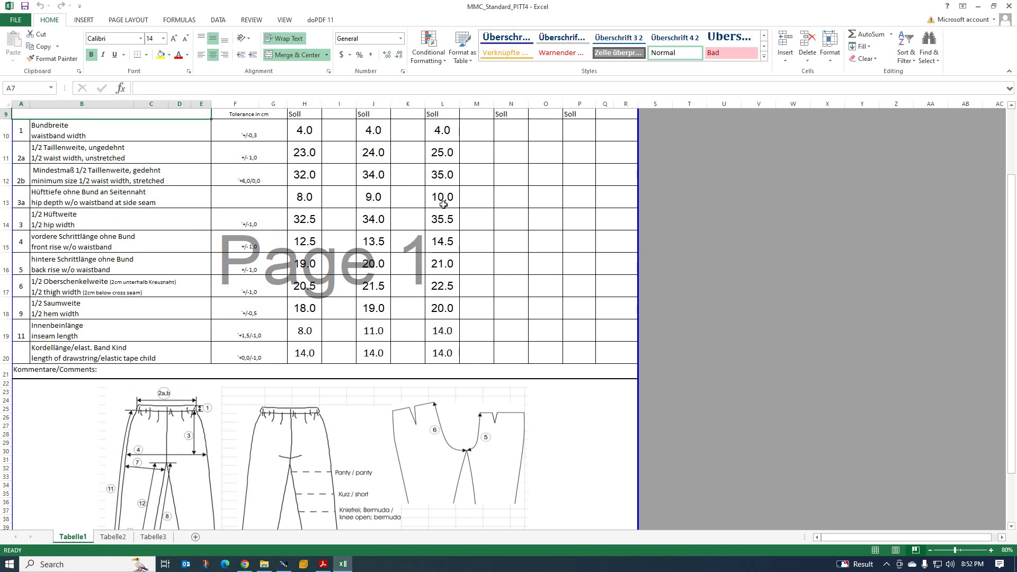
{"action": "left_click", "coordinate": [284, 564]}
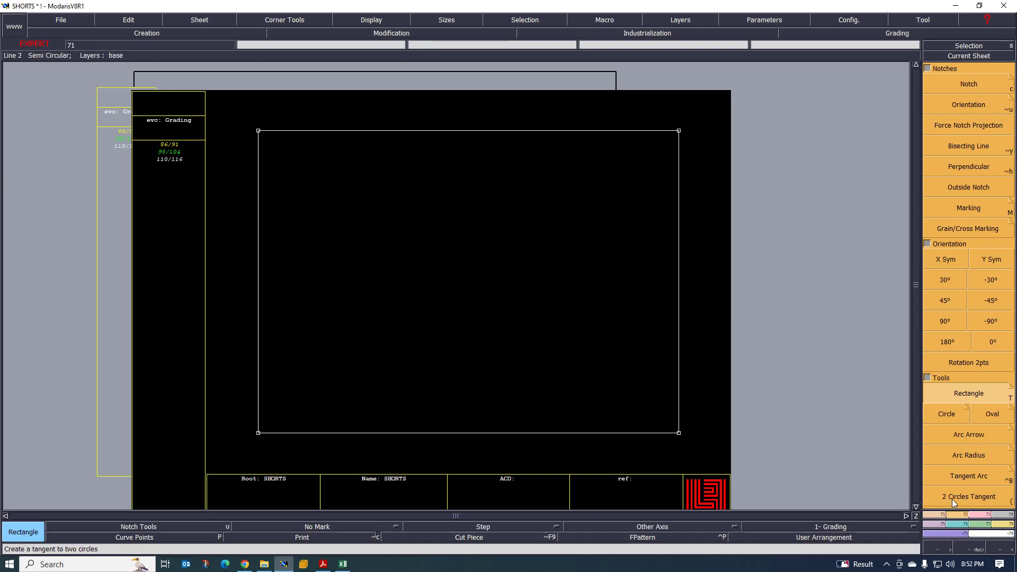
- Draw a line parallel to the rectangle's left edge, inside it, at a distance of -10.50 cm
{"action": "left_click", "coordinate": [940, 518]}
{"action": "left_click", "coordinate": [970, 306]}
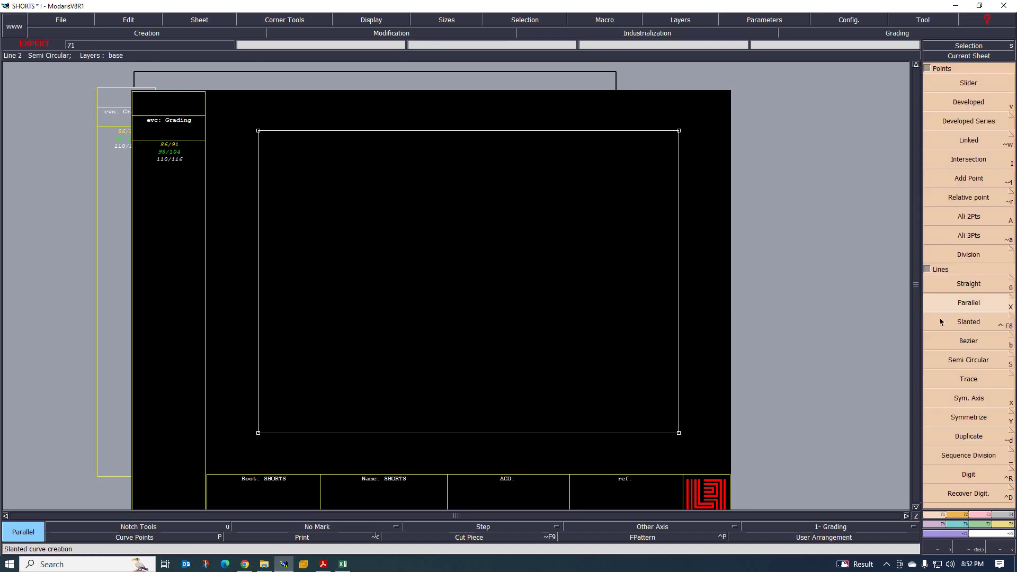
{"action": "left_click", "coordinate": [258, 295]}
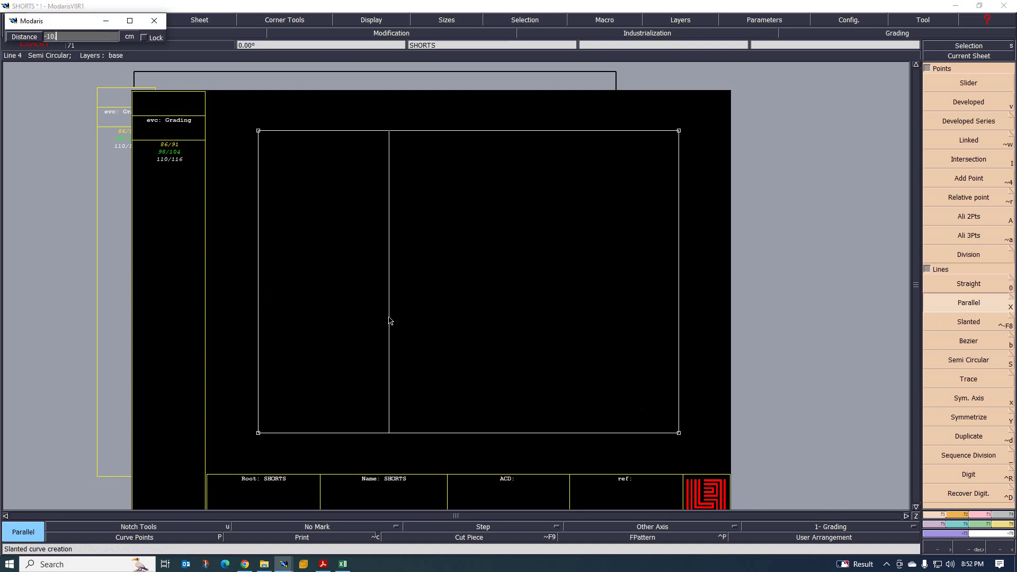
{"action": "key", "text": "Return"}
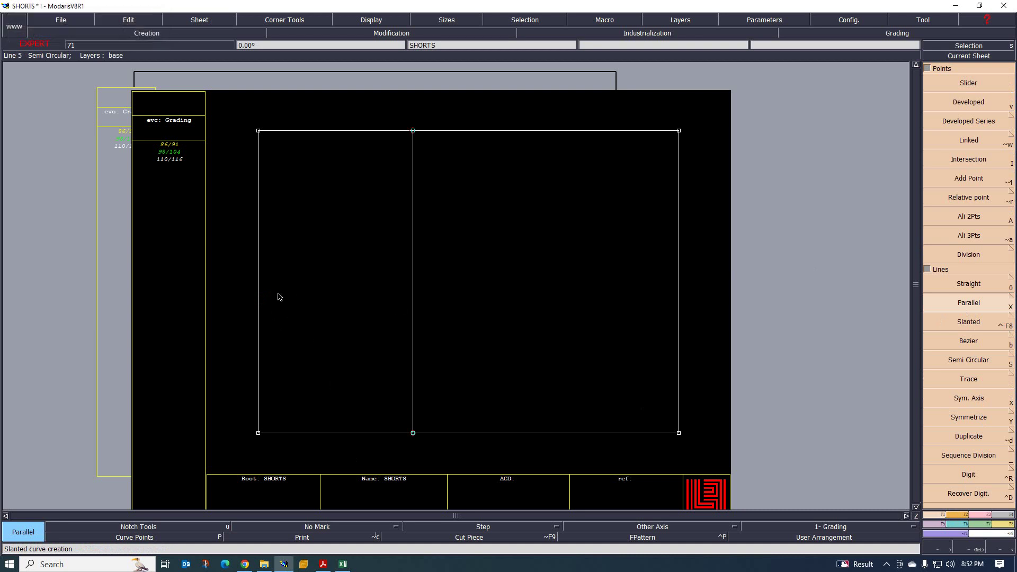
- Draw a second line parallel to the rectangle's left edge at a distance of -14.5 cm
{"action": "left_click", "coordinate": [258, 280]}
{"action": "type", "text": "-"}
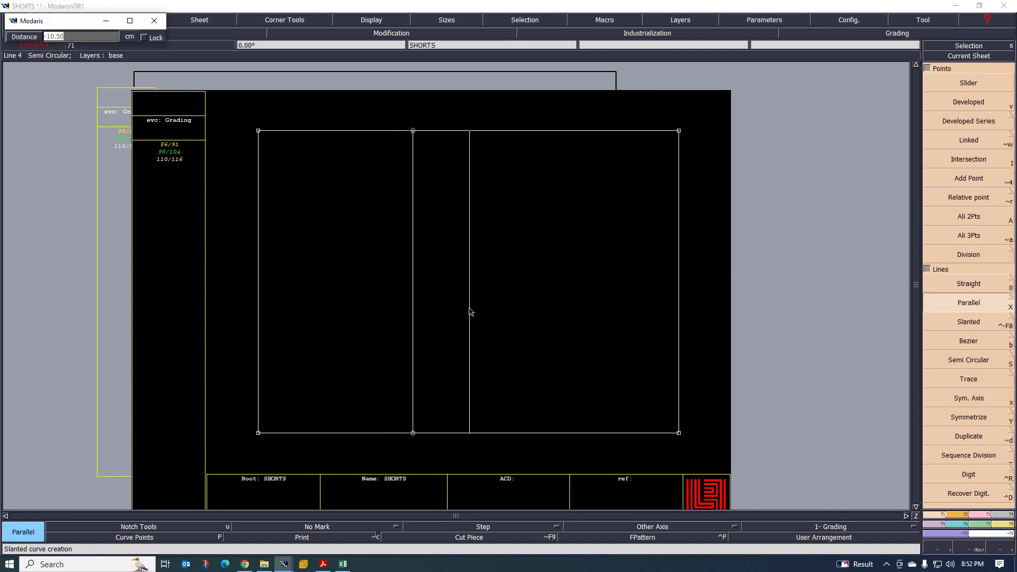
{"action": "type", "text": "14.5"}
{"action": "key", "text": "Return"}
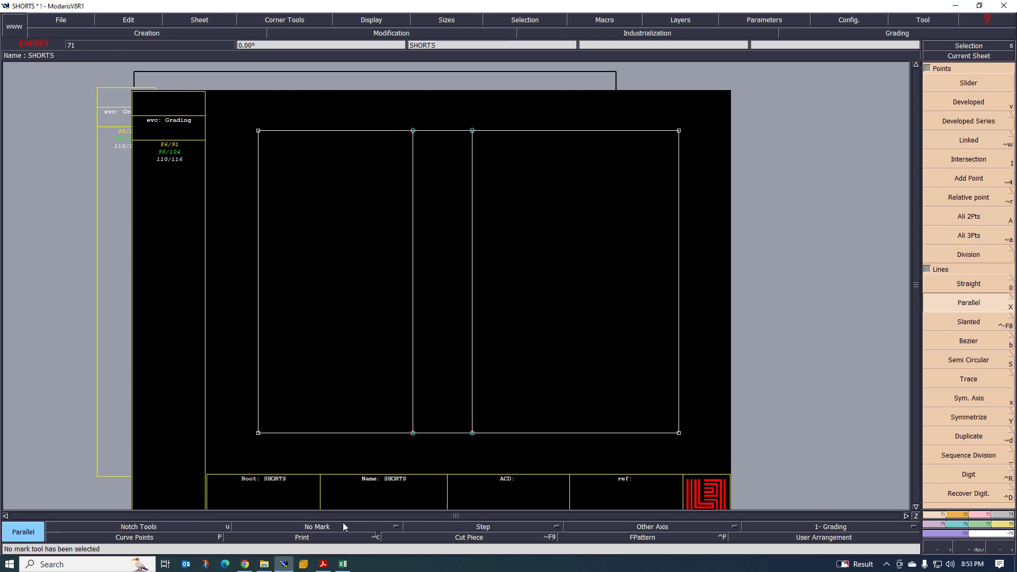
- Check the 1/2 hip width in Excel, then place developed points 17.75 cm up from the lower edge on the first parallel line and left edge
{"action": "left_click", "coordinate": [343, 565]}
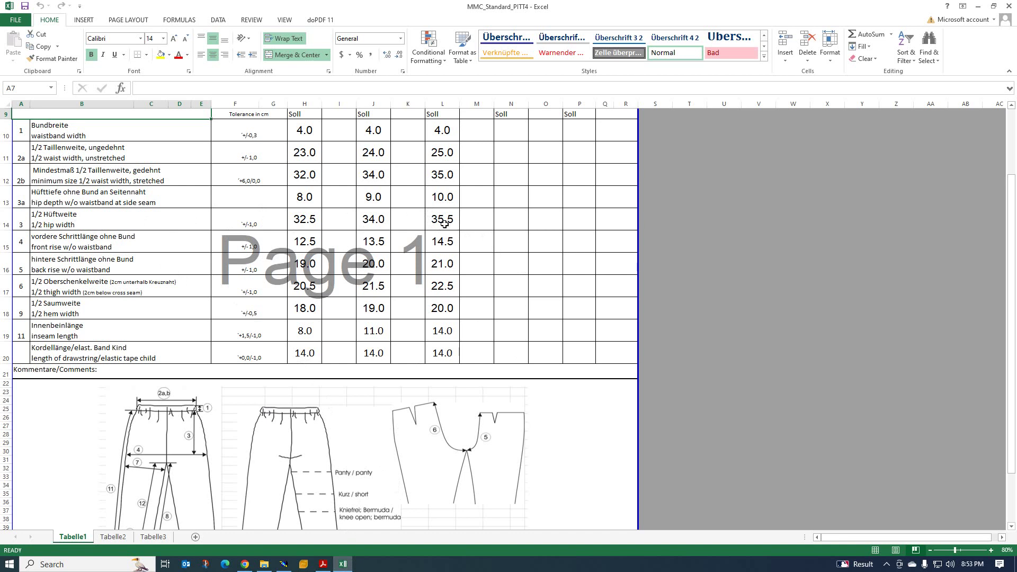
{"action": "left_click", "coordinate": [283, 564]}
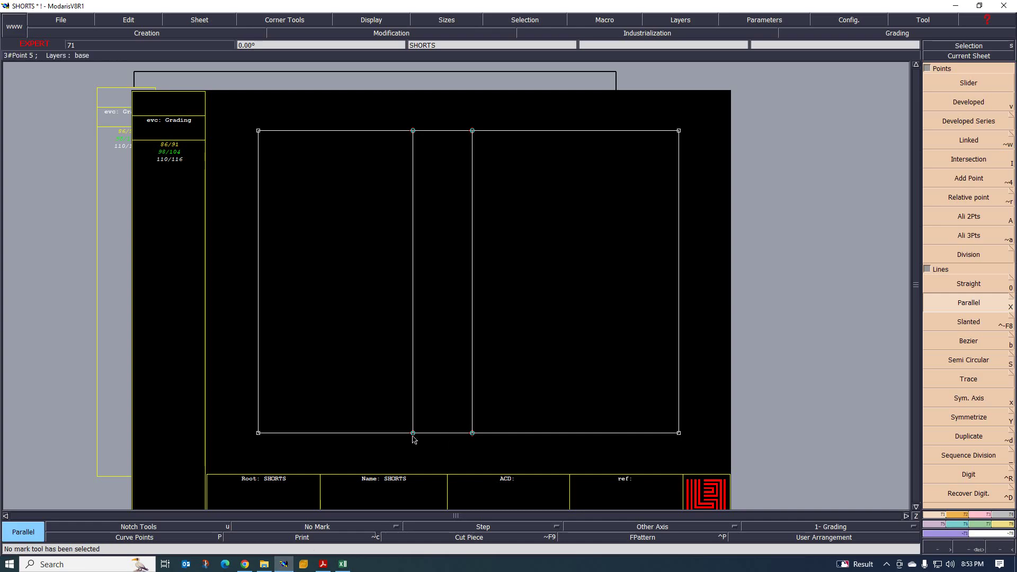
{"action": "left_click", "coordinate": [968, 103]}
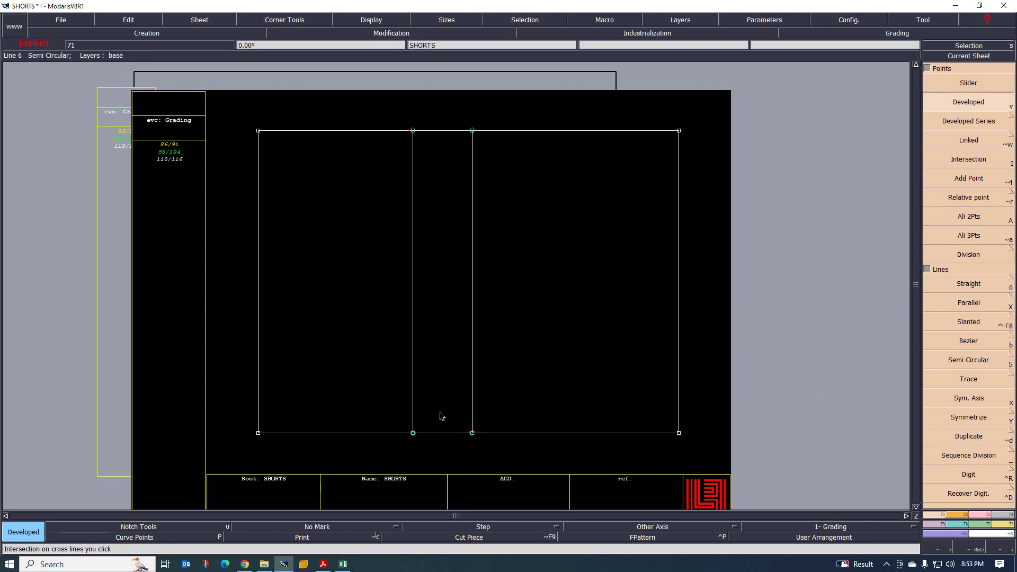
{"action": "left_click", "coordinate": [416, 432]}
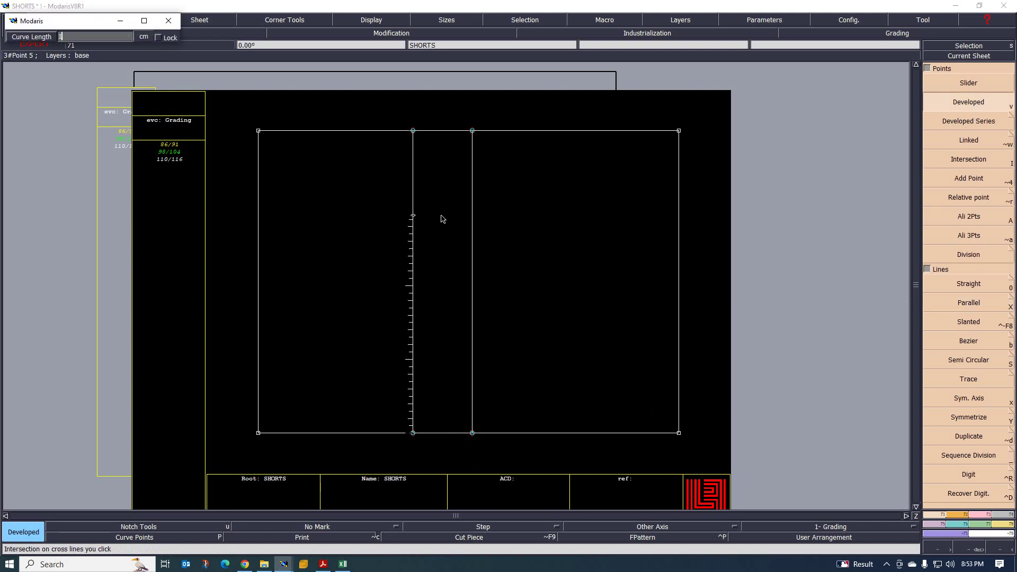
{"action": "type", "text": "17.75"}
{"action": "key", "text": "Return"}
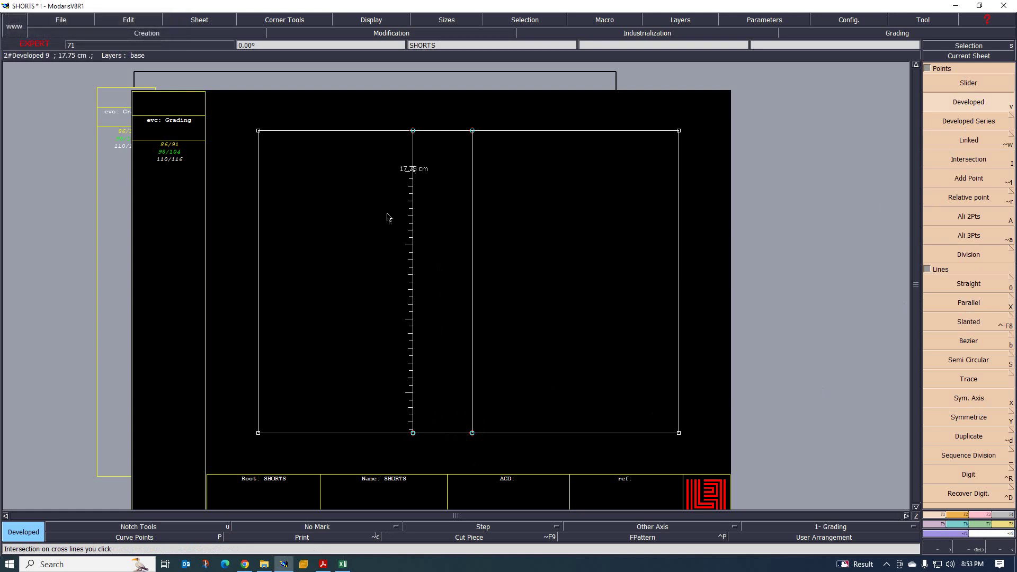
{"action": "left_click", "coordinate": [268, 398]}
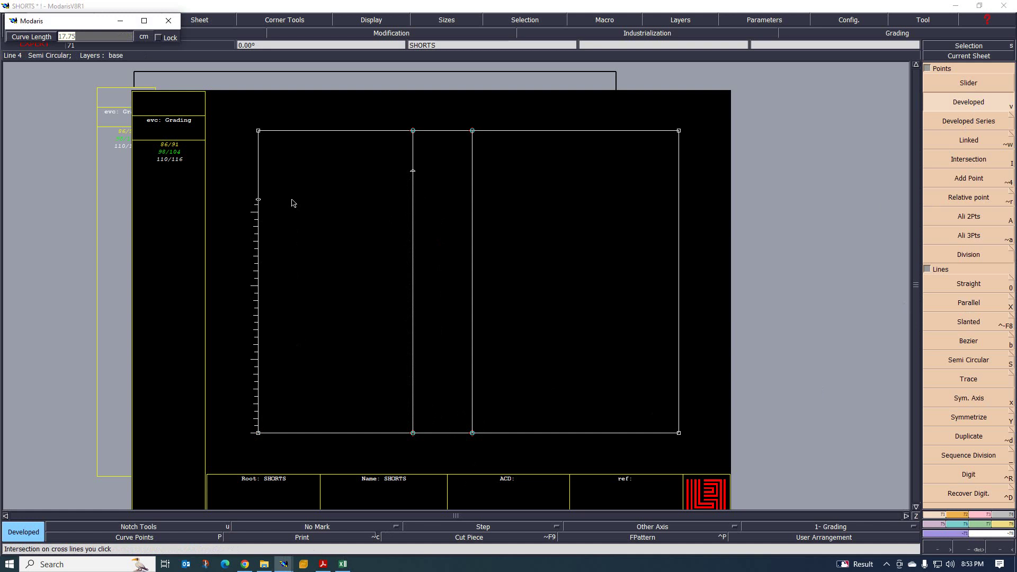
{"action": "key", "text": "Return"}
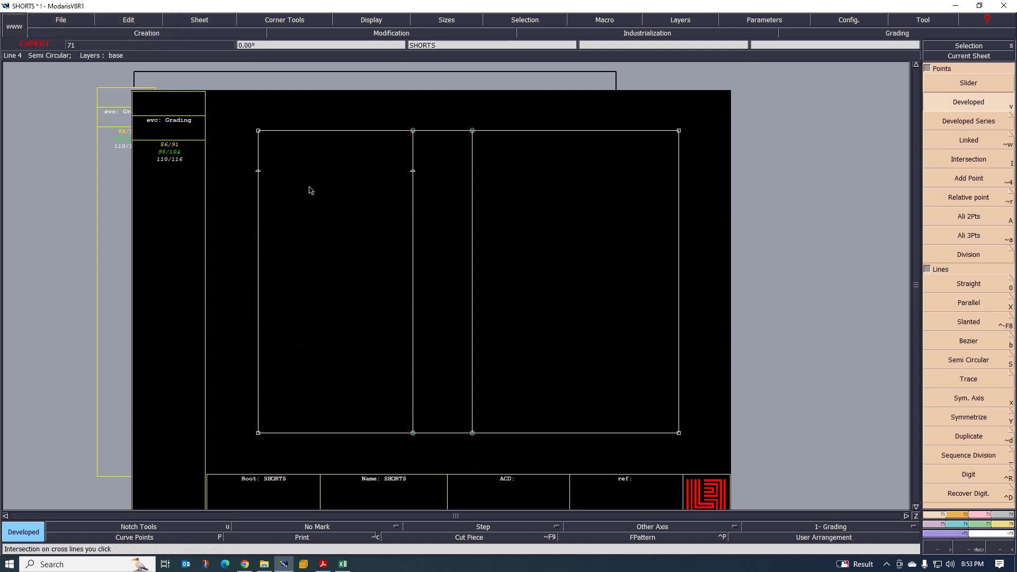
{"action": "left_click", "coordinate": [422, 176]}
{"action": "key", "text": "s"}
{"action": "scroll", "coordinate": [451, 180], "scroll_direction": "down", "scroll_amount": 2}
{"action": "scroll", "coordinate": [415, 204], "scroll_direction": "up", "scroll_amount": 3}
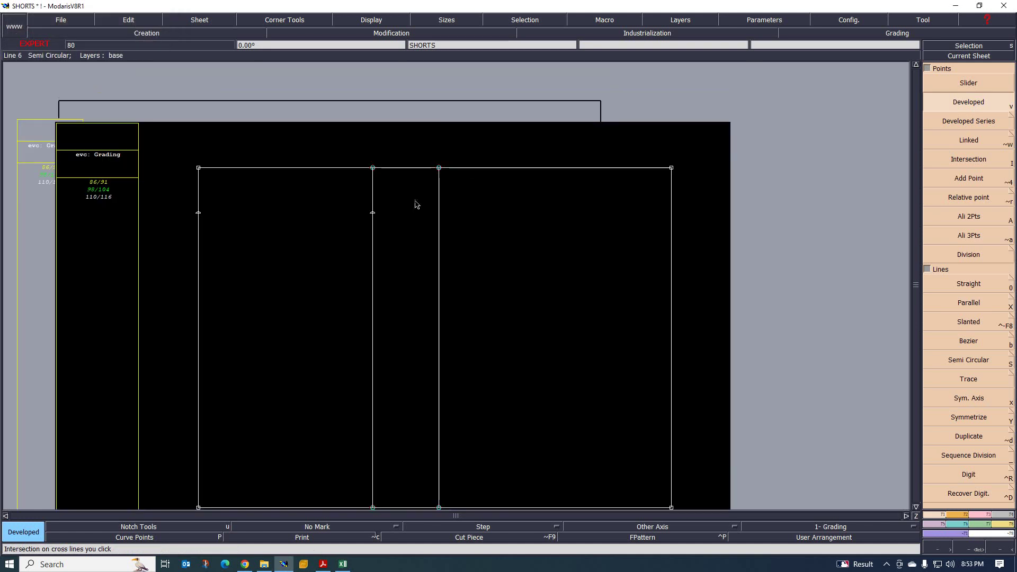
{"action": "scroll", "coordinate": [371, 218], "scroll_direction": "down", "scroll_amount": 3}
{"action": "scroll", "coordinate": [344, 226], "scroll_direction": "up", "scroll_amount": 2}
{"action": "left_click", "coordinate": [339, 229]}
{"action": "left_click", "coordinate": [341, 229]}
{"action": "scroll", "coordinate": [341, 229], "scroll_direction": "up", "scroll_amount": 1}
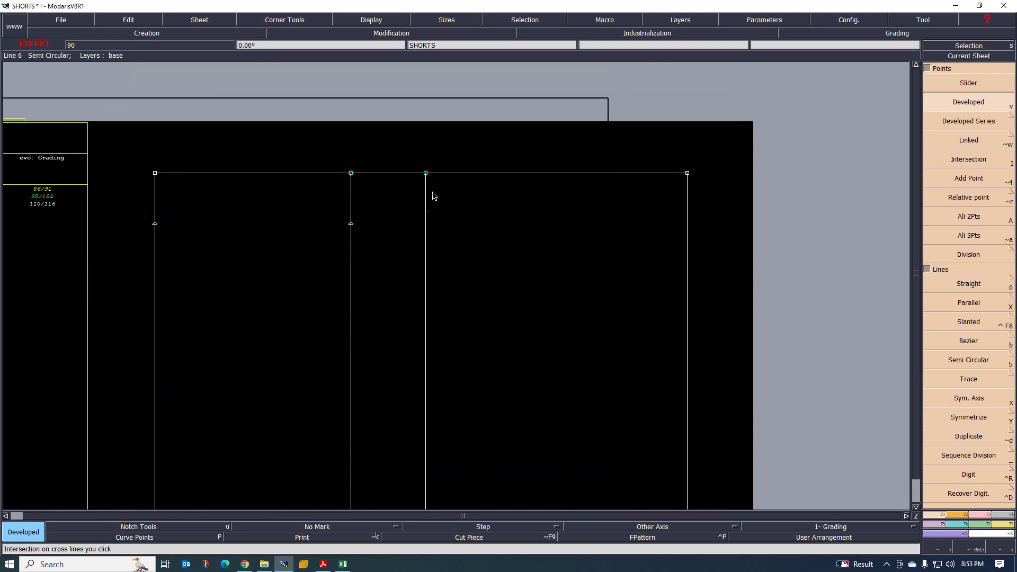
{"action": "scroll", "coordinate": [479, 207], "scroll_direction": "down", "scroll_amount": 2}
{"action": "scroll", "coordinate": [481, 208], "scroll_direction": "up", "scroll_amount": 2}
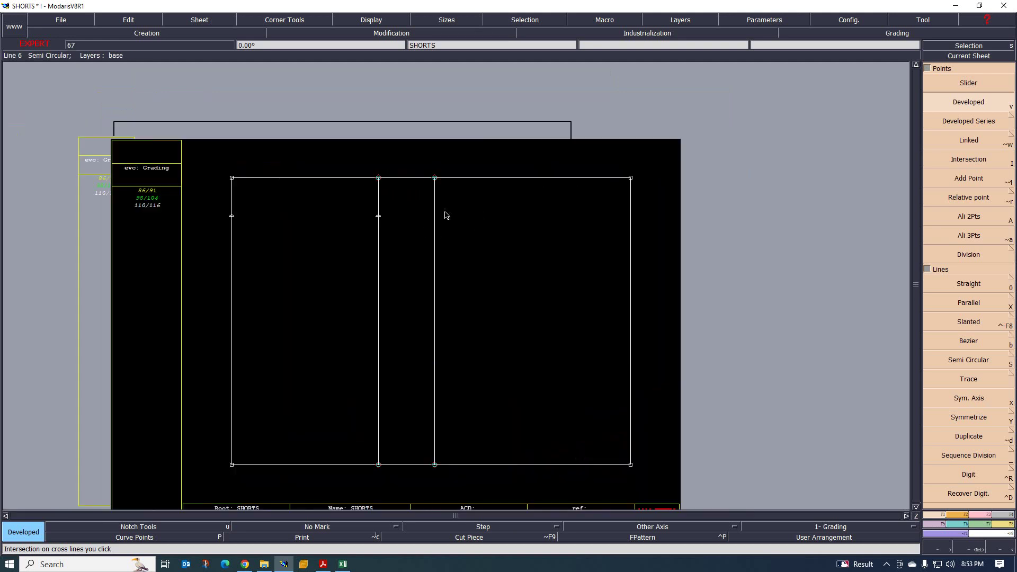
- Insert the two developed points into their lines and draw Bezier lines from the left-edge point through the other to the second parallel's upper end
{"action": "left_click", "coordinate": [984, 514]}
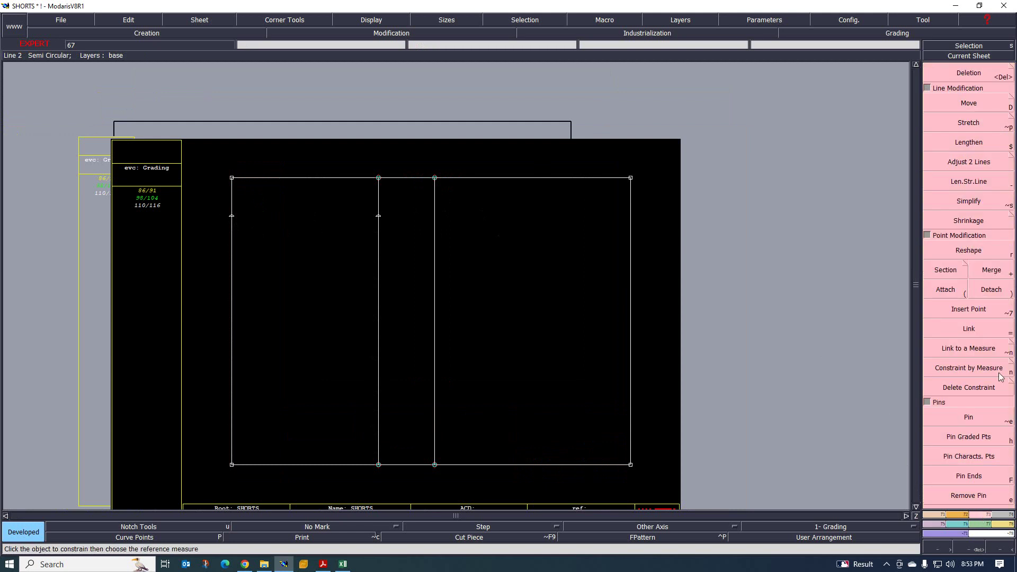
{"action": "left_click", "coordinate": [977, 314]}
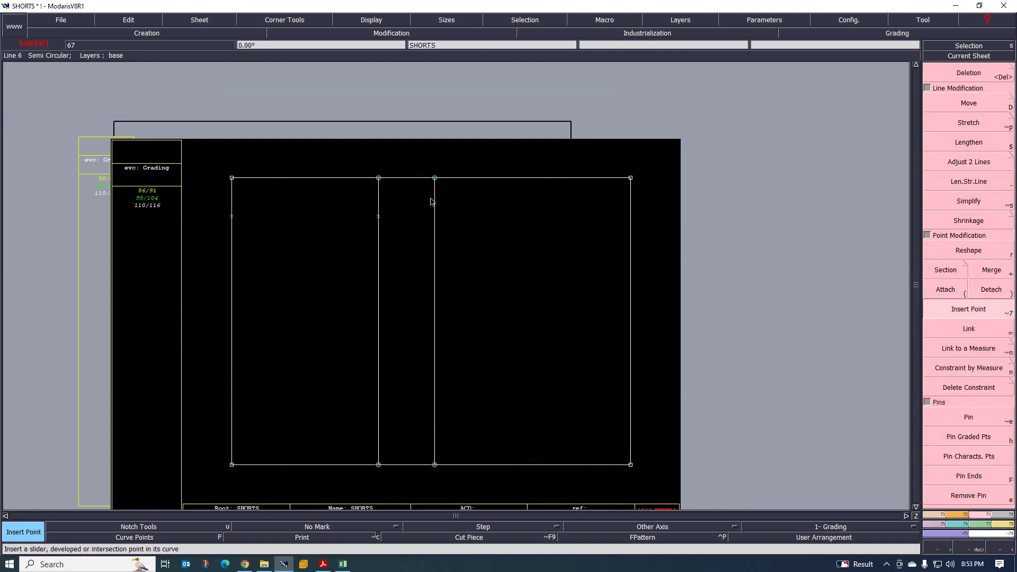
{"action": "right_click", "coordinate": [961, 484]}
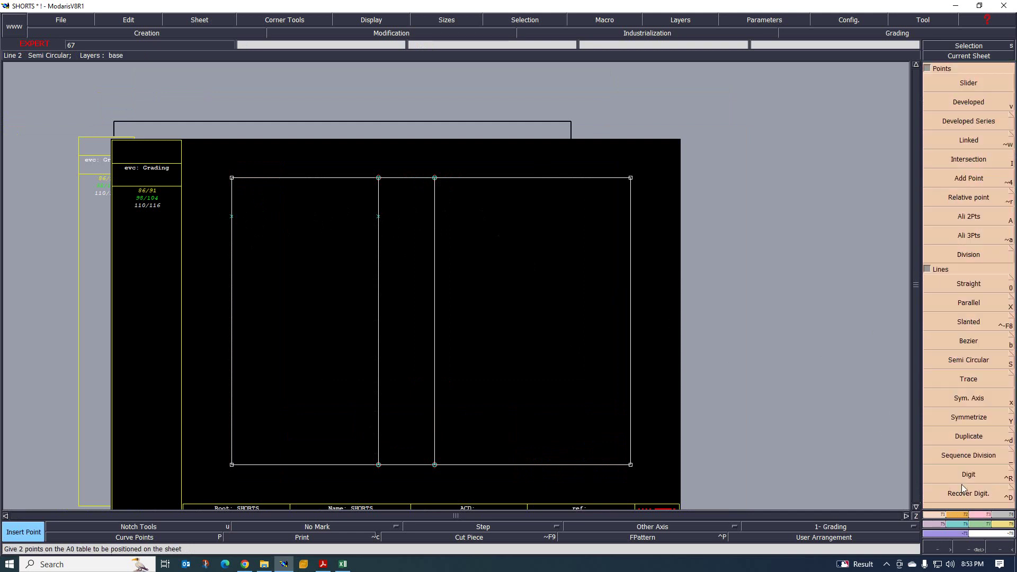
{"action": "left_click", "coordinate": [974, 342]}
{"action": "left_click", "coordinate": [232, 216]}
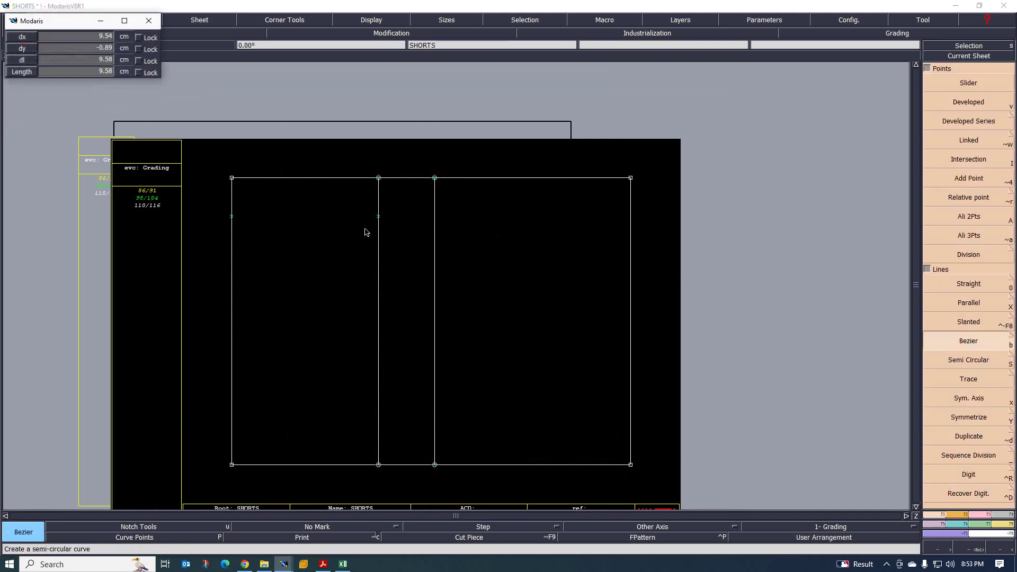
{"action": "left_click", "coordinate": [434, 177]}
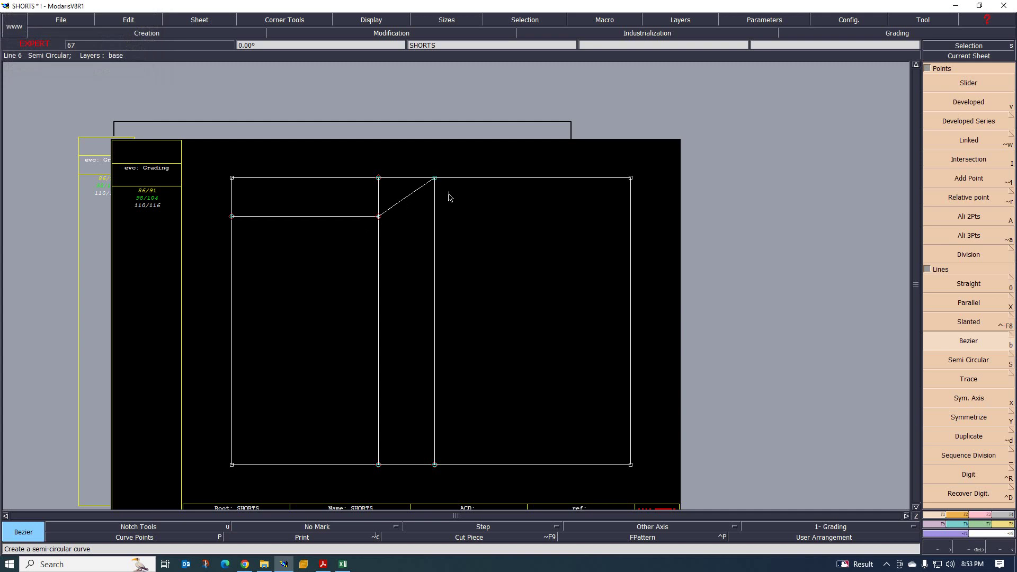
- Show the handles of the diagonal Bezier line and reshape it into a concave crotch curve flowing into the horizontal line
{"action": "scroll", "coordinate": [444, 183], "scroll_direction": "up", "scroll_amount": 1}
{"action": "scroll", "coordinate": [376, 228], "scroll_direction": "down", "scroll_amount": 2}
{"action": "scroll", "coordinate": [377, 228], "scroll_direction": "up", "scroll_amount": 2}
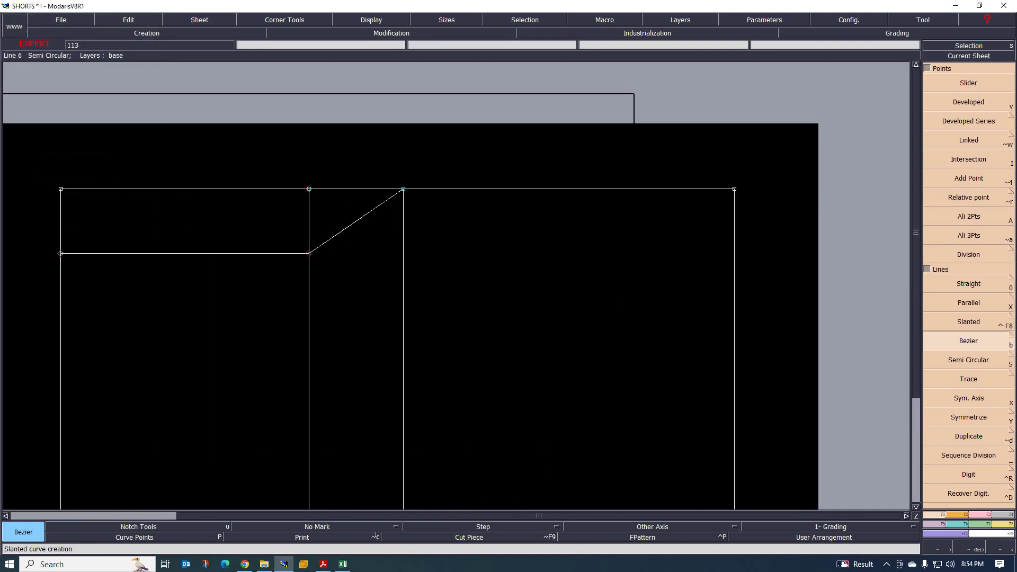
{"action": "left_click", "coordinate": [356, 21]}
{"action": "left_click", "coordinate": [364, 233]}
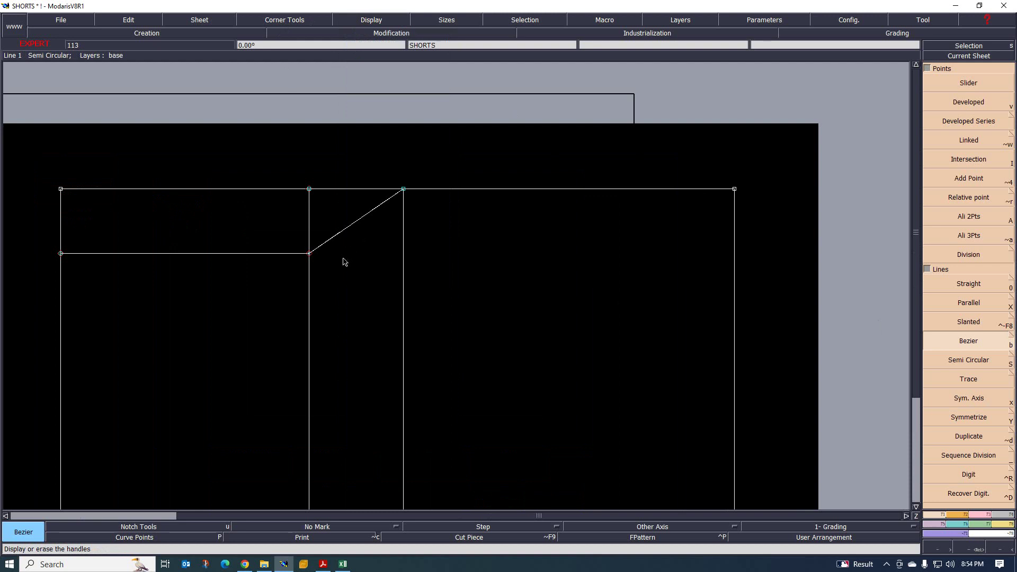
{"action": "key", "text": "F2"}
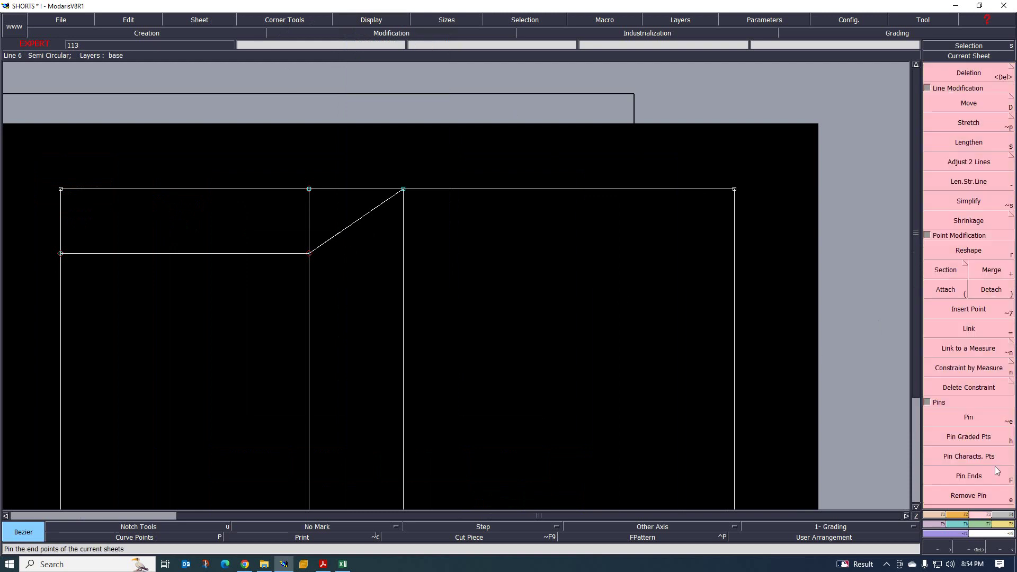
{"action": "left_click", "coordinate": [978, 251]}
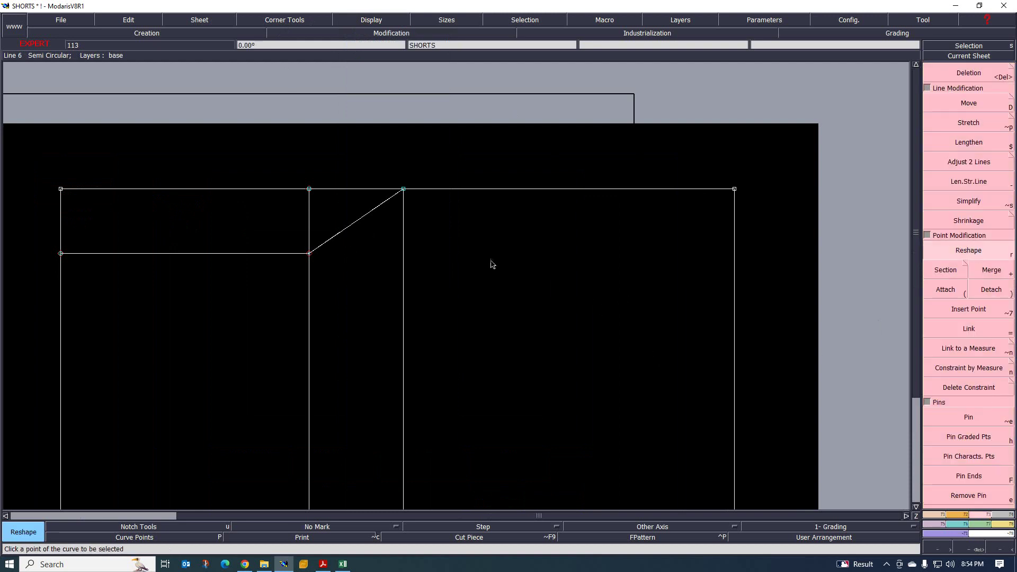
{"action": "left_click", "coordinate": [387, 210]}
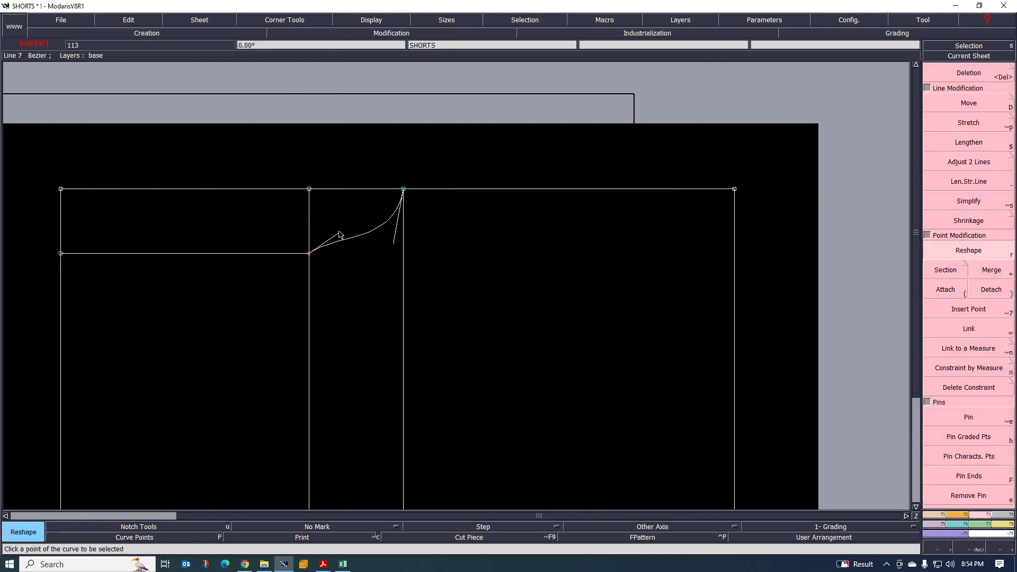
{"action": "left_click", "coordinate": [361, 248]}
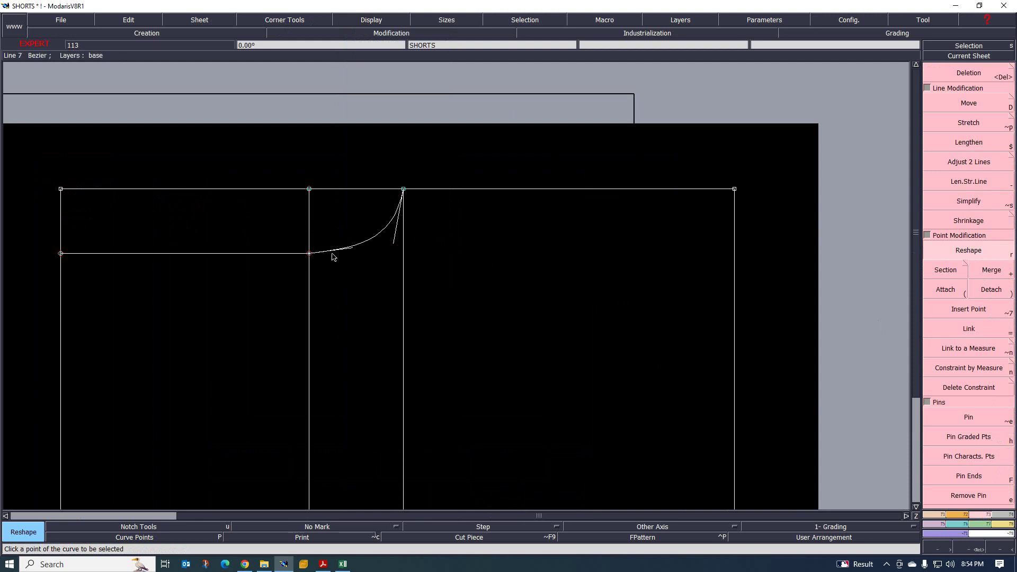
{"action": "scroll", "coordinate": [423, 193], "scroll_direction": "down", "scroll_amount": 2}
{"action": "scroll", "coordinate": [332, 249], "scroll_direction": "up", "scroll_amount": 2}
{"action": "scroll", "coordinate": [402, 229], "scroll_direction": "down", "scroll_amount": 2}
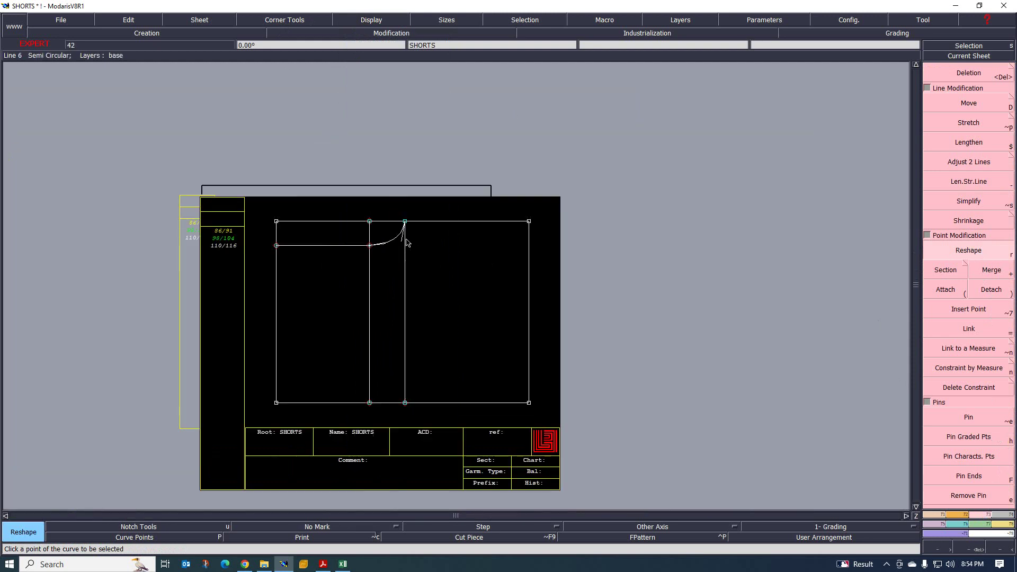
{"action": "scroll", "coordinate": [354, 229], "scroll_direction": "up", "scroll_amount": 1}
{"action": "scroll", "coordinate": [354, 229], "scroll_direction": "down", "scroll_amount": 1}
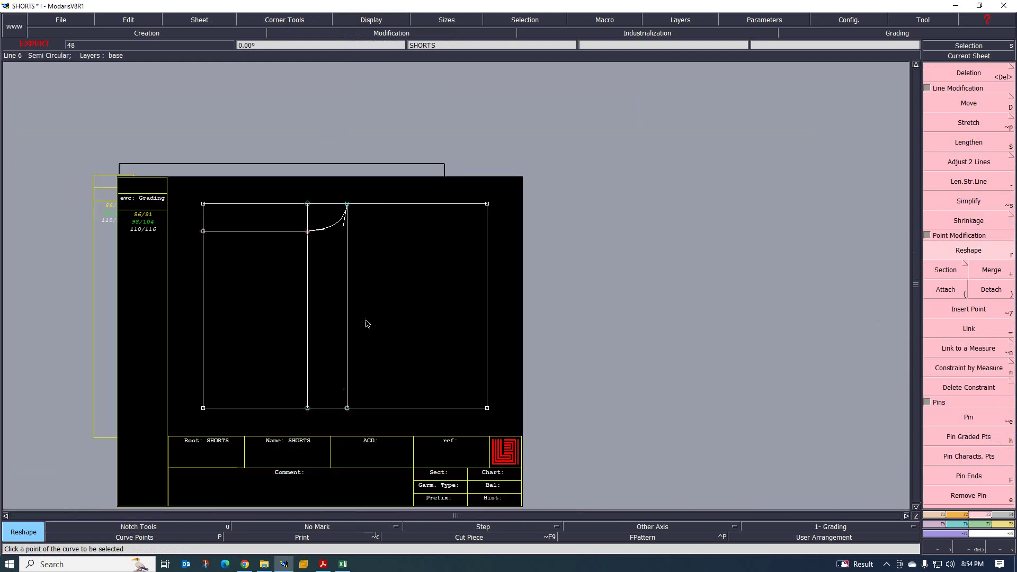
{"action": "scroll", "coordinate": [364, 274], "scroll_direction": "up", "scroll_amount": 2}
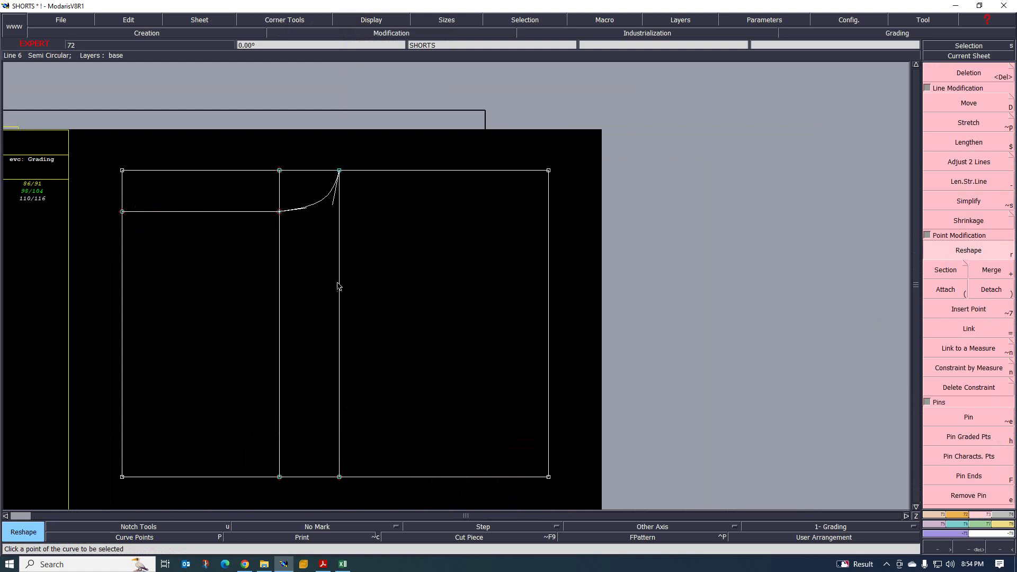